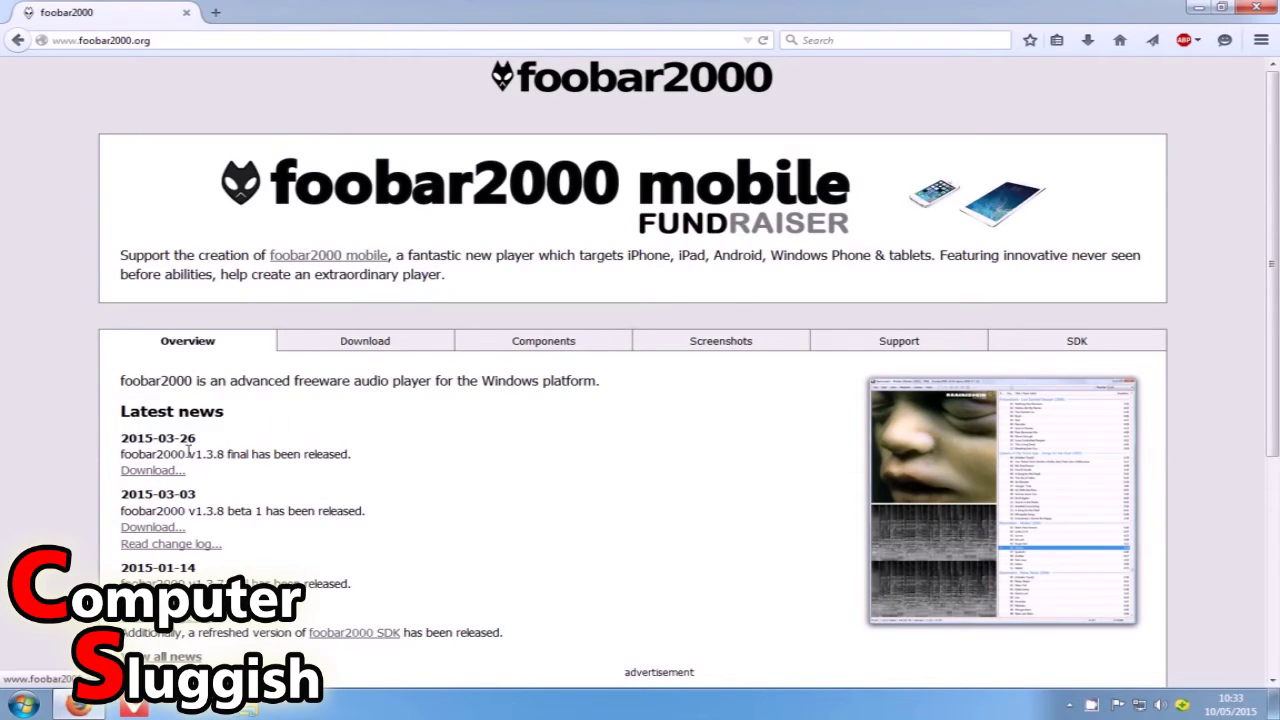
Download the latest stable foobar2000 v1.3.8 installer from the site's download page and save the file.
click(345, 345)
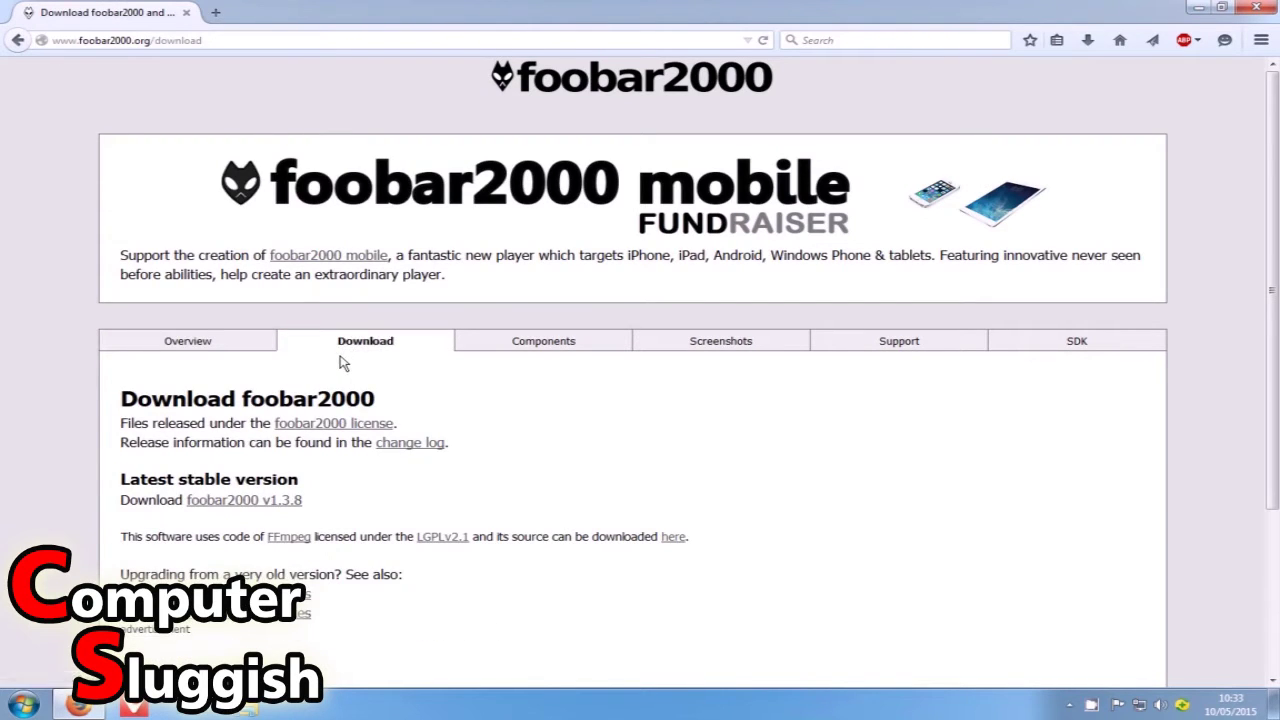
scroll(345, 360, down, 2)
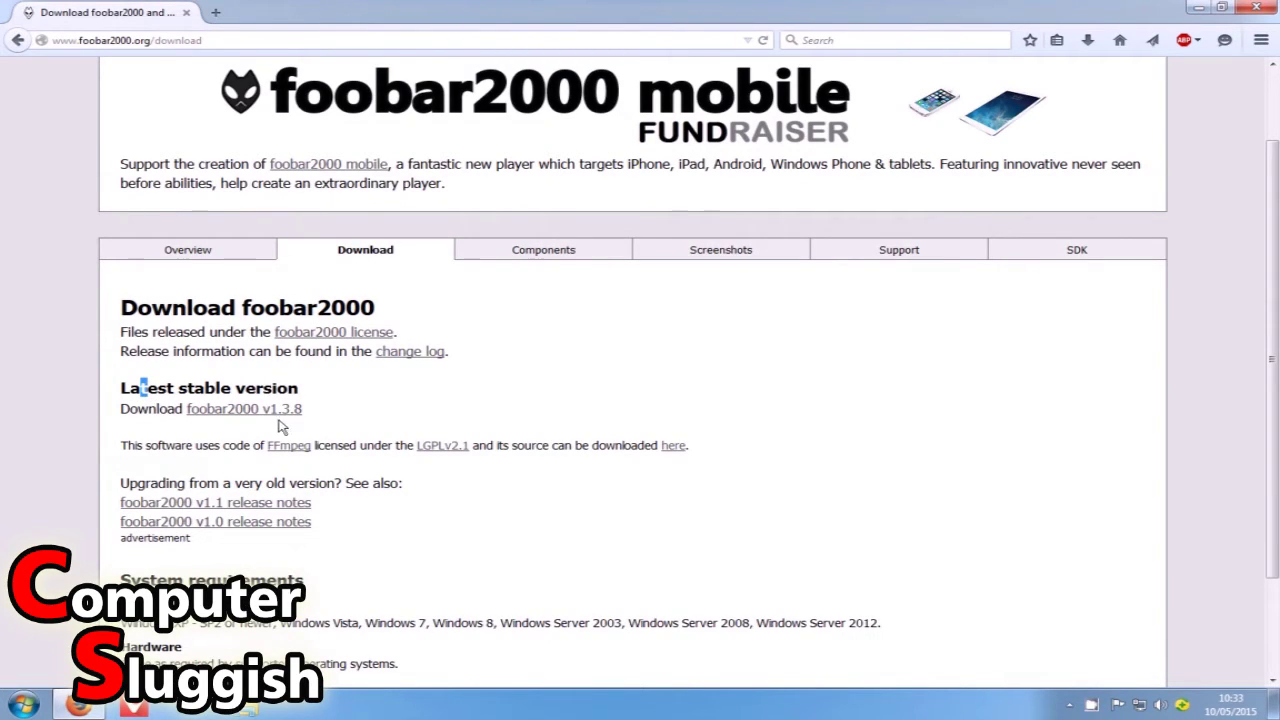
click(223, 412)
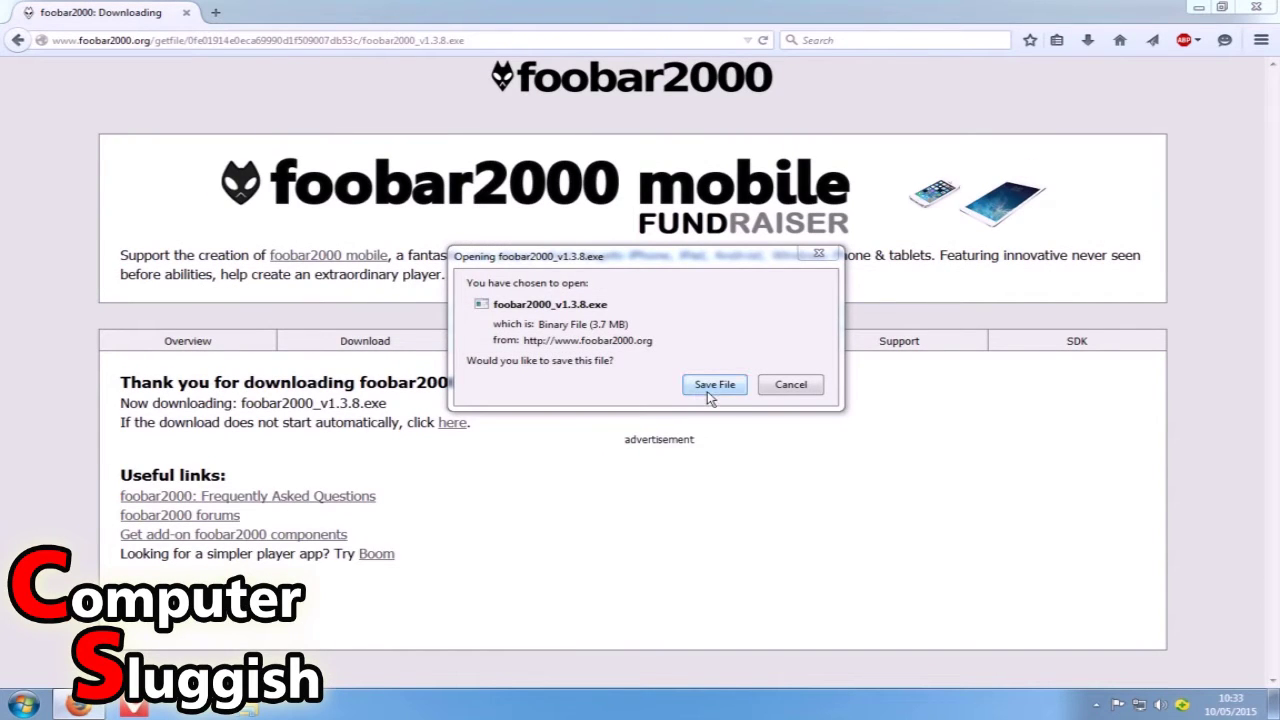
click(713, 389)
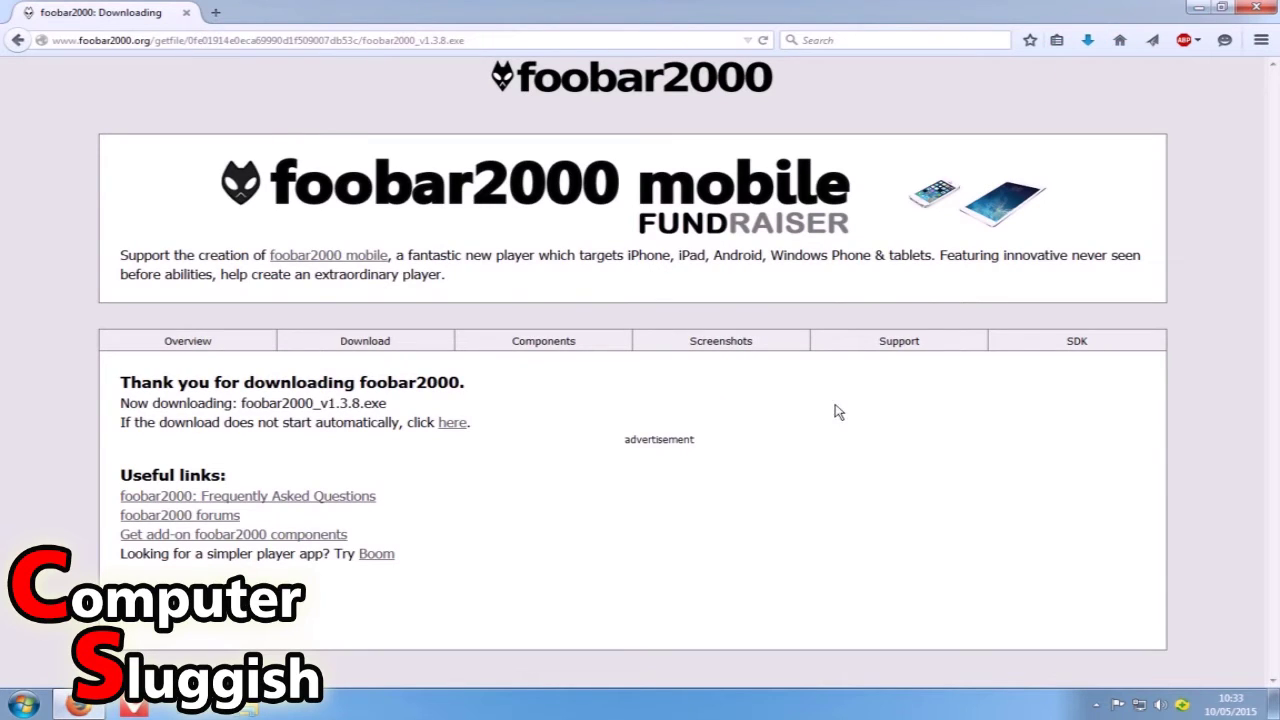
Run the downloaded foobar2000_v1.3.8.exe installer and allow it through the security warning.
click(1081, 47)
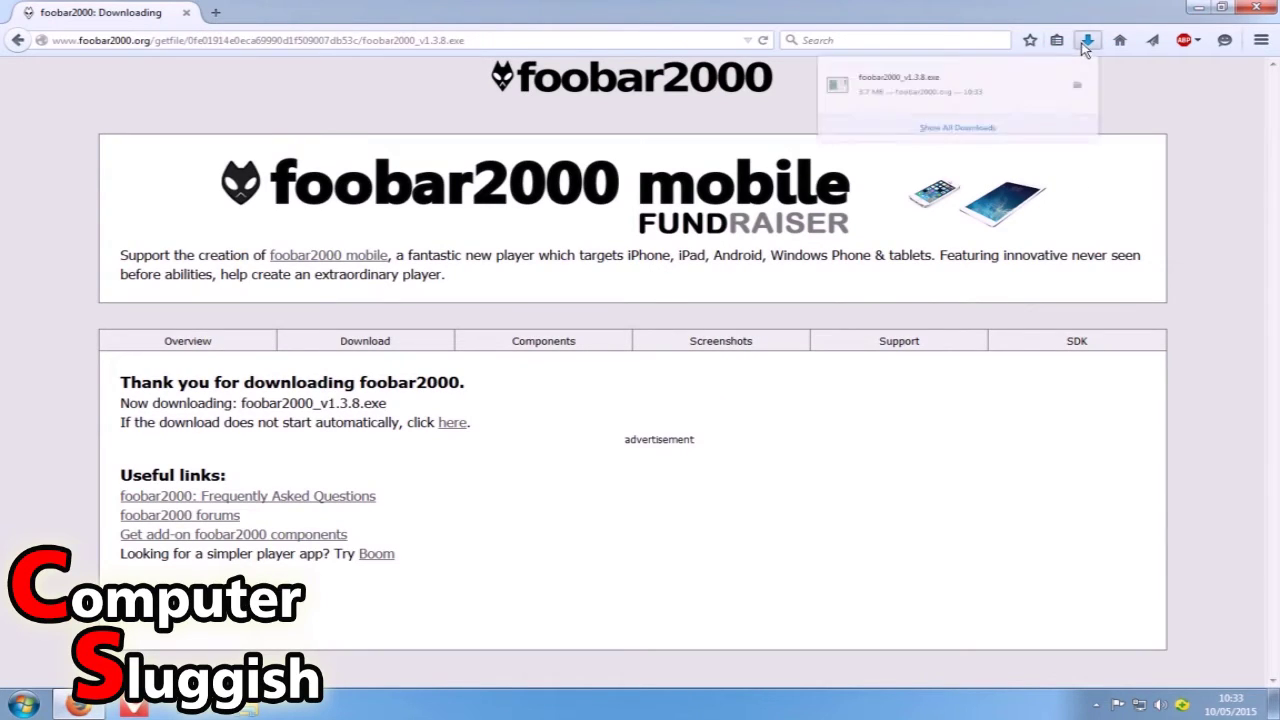
click(857, 91)
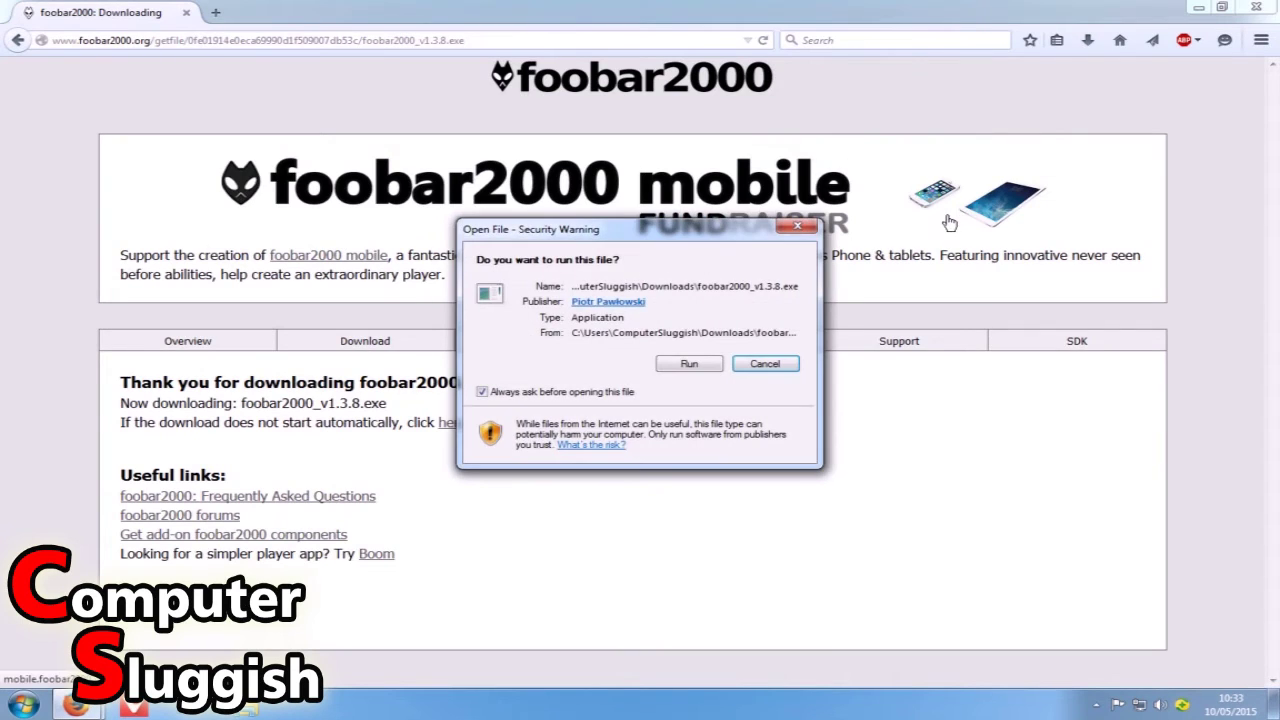
click(689, 363)
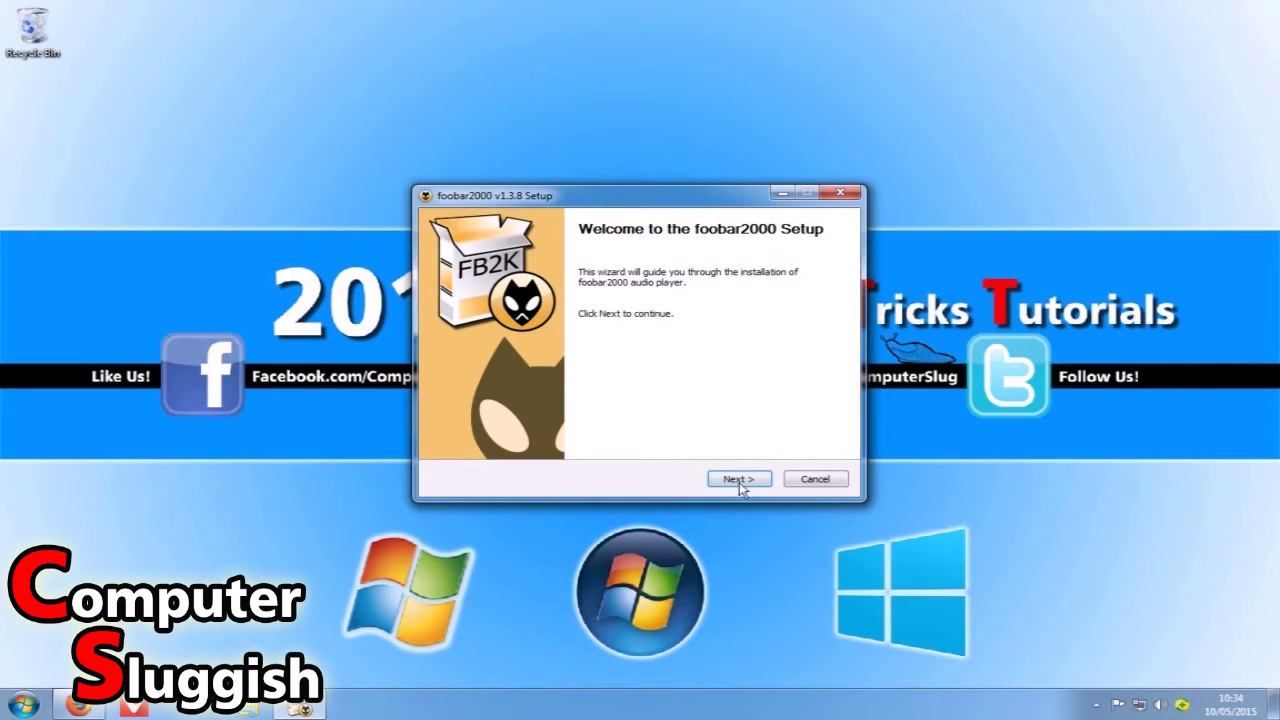
Install foobar2000 as a standard installation with the Full component set, and finish setup with the player set to run.
click(740, 481)
click(738, 480)
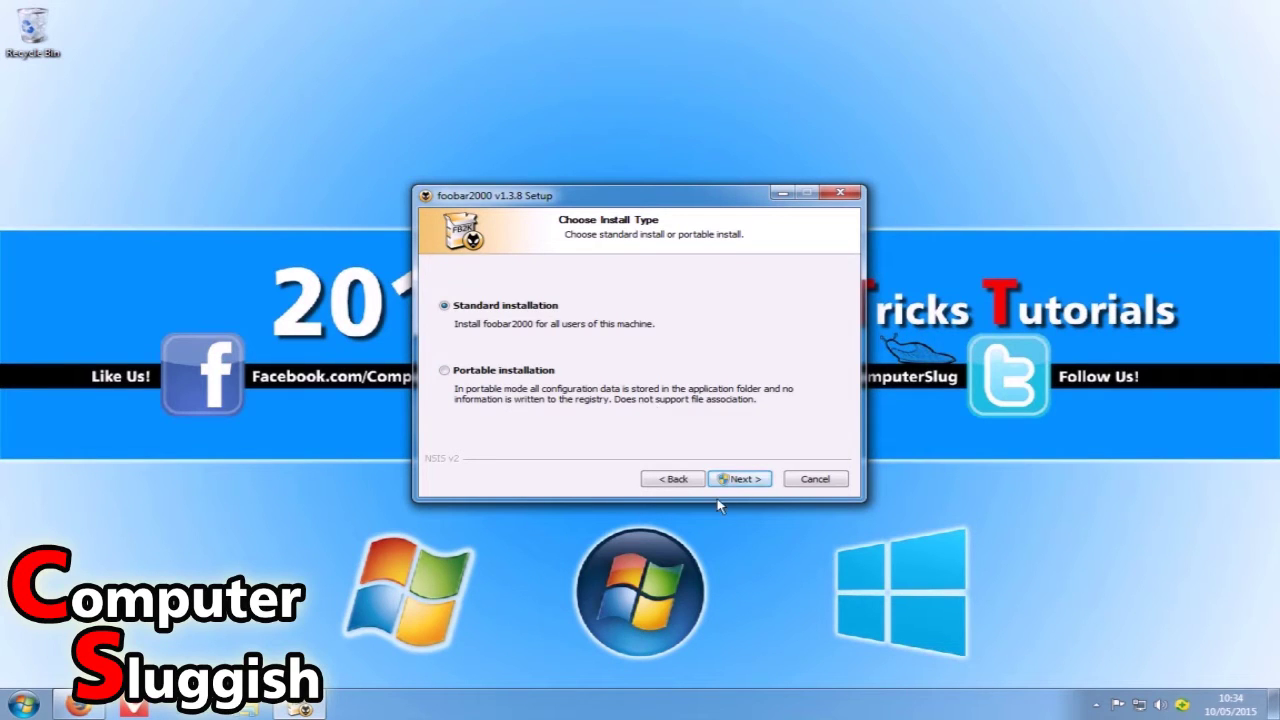
click(740, 481)
click(740, 481)
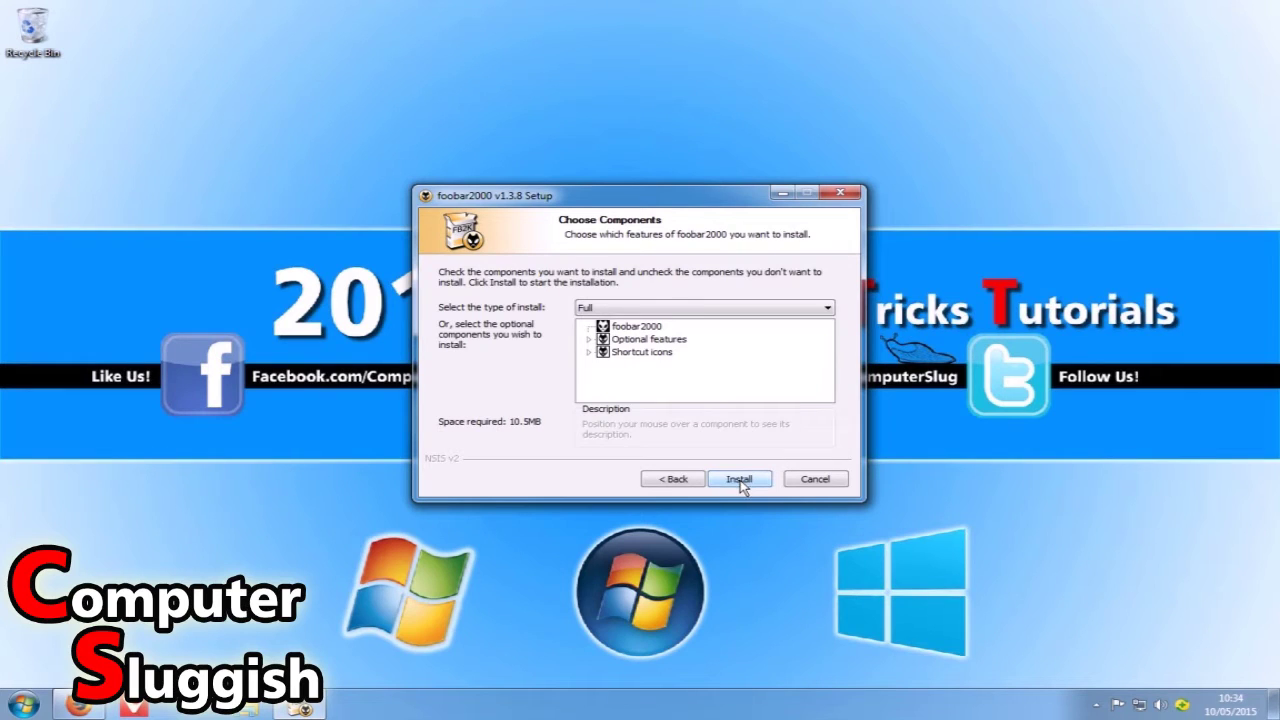
click(740, 481)
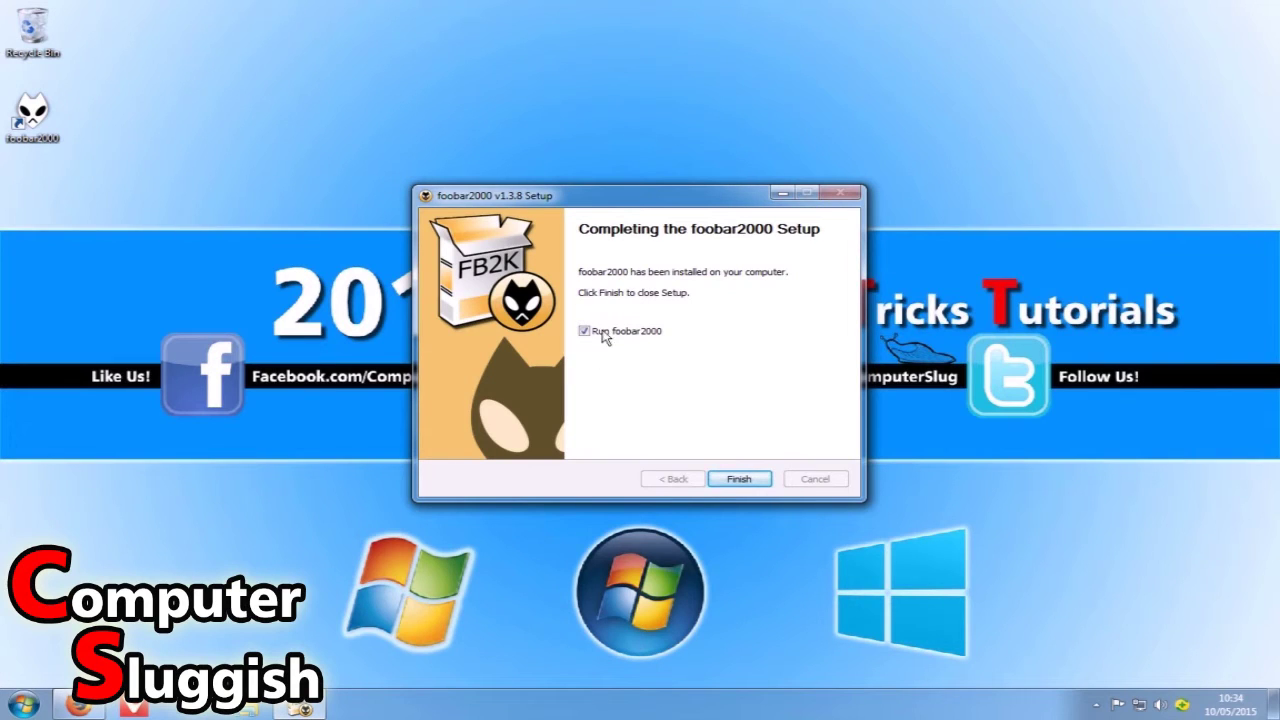
click(734, 486)
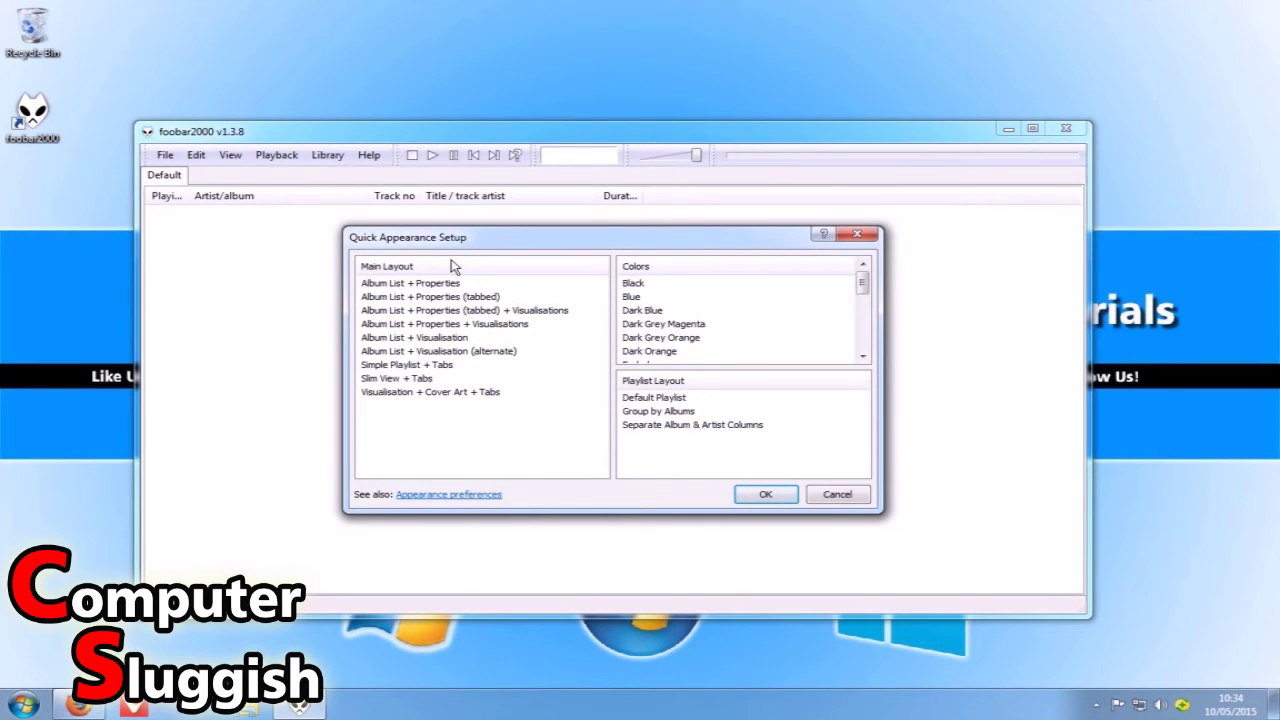
Preview the available color schemes in the Quick Appearance Setup on the player window.
drag(485, 235, 510, 236)
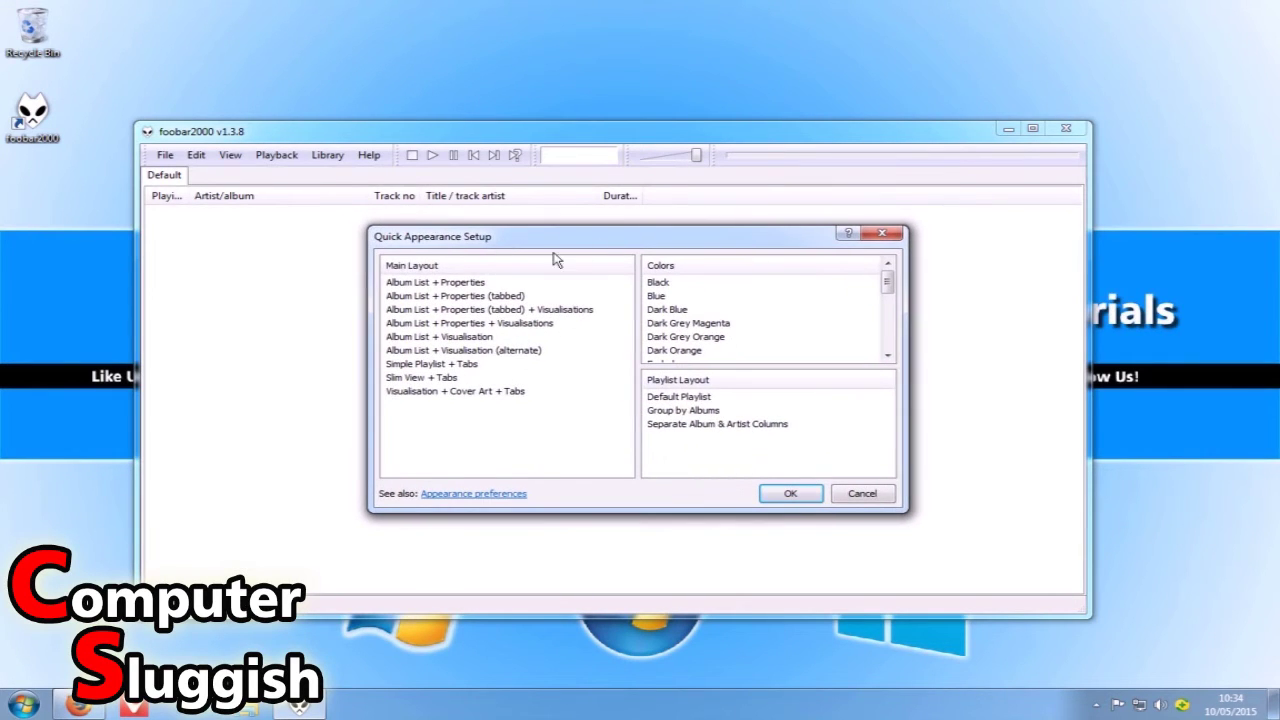
click(683, 287)
key(Down)
key(Down)
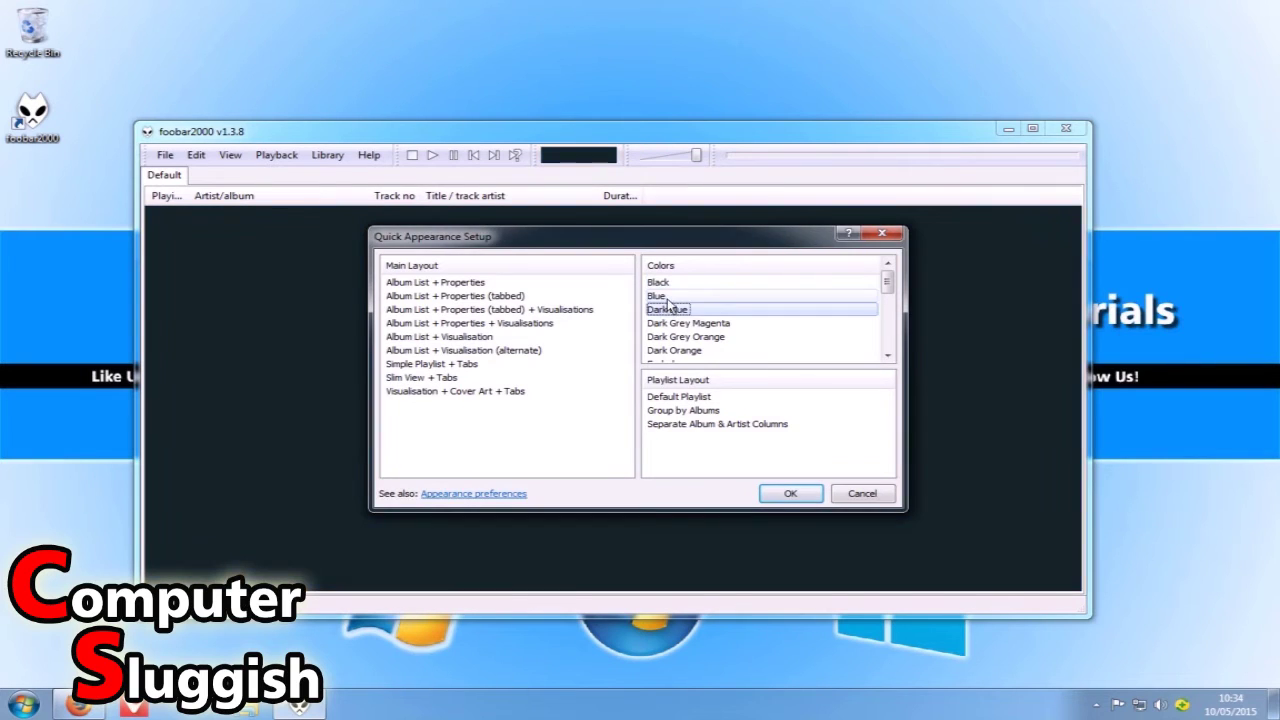
key(Down)
key(Down)
key(Down)
key(Down)
key(Down)
key(Down)
key(Down)
key(Down)
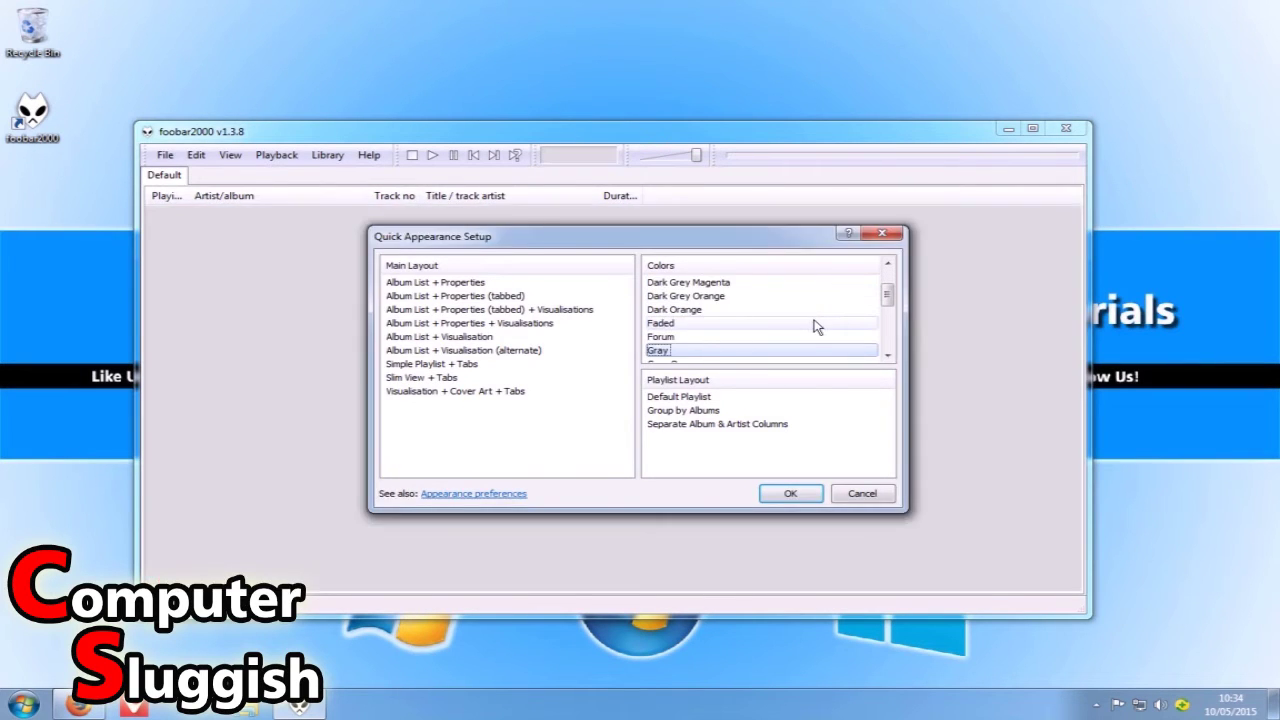
key(Down)
key(Down)
key(Down)
key(Down)
key(Down)
key(Down)
key(Down)
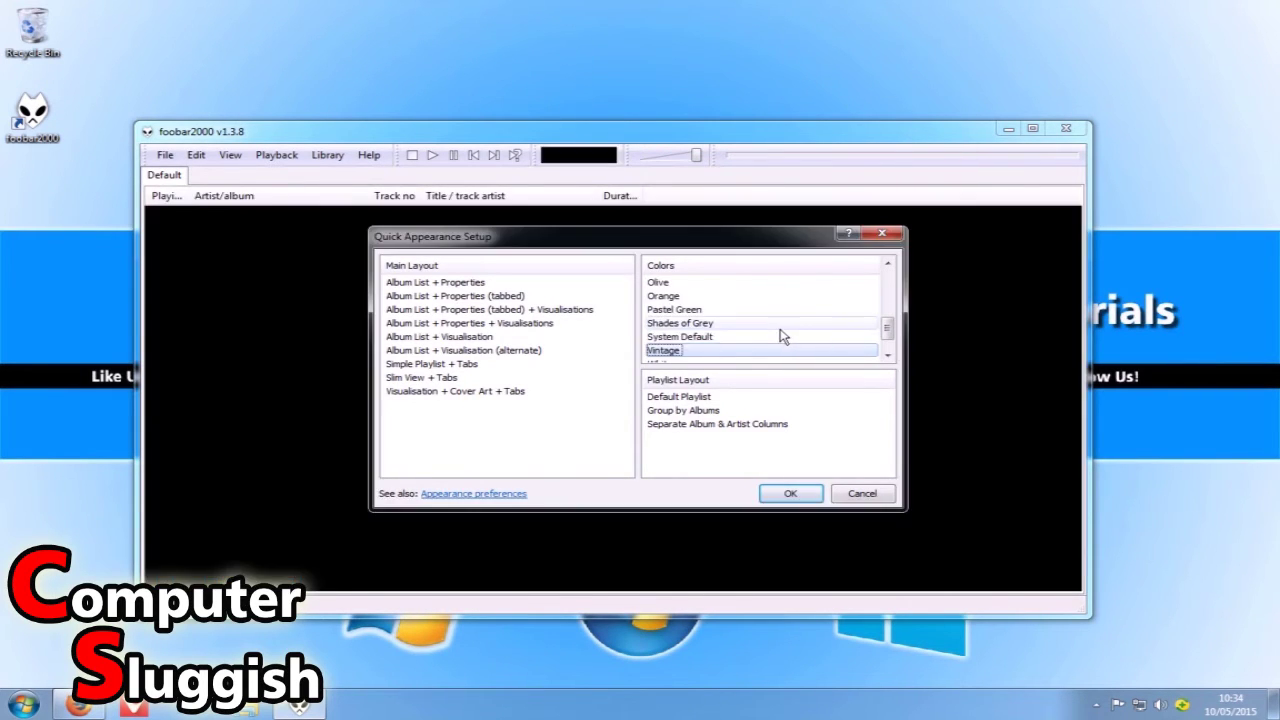
key(Up)
key(Up)
key(Up)
key(Home)
scroll(729, 334, down, 2)
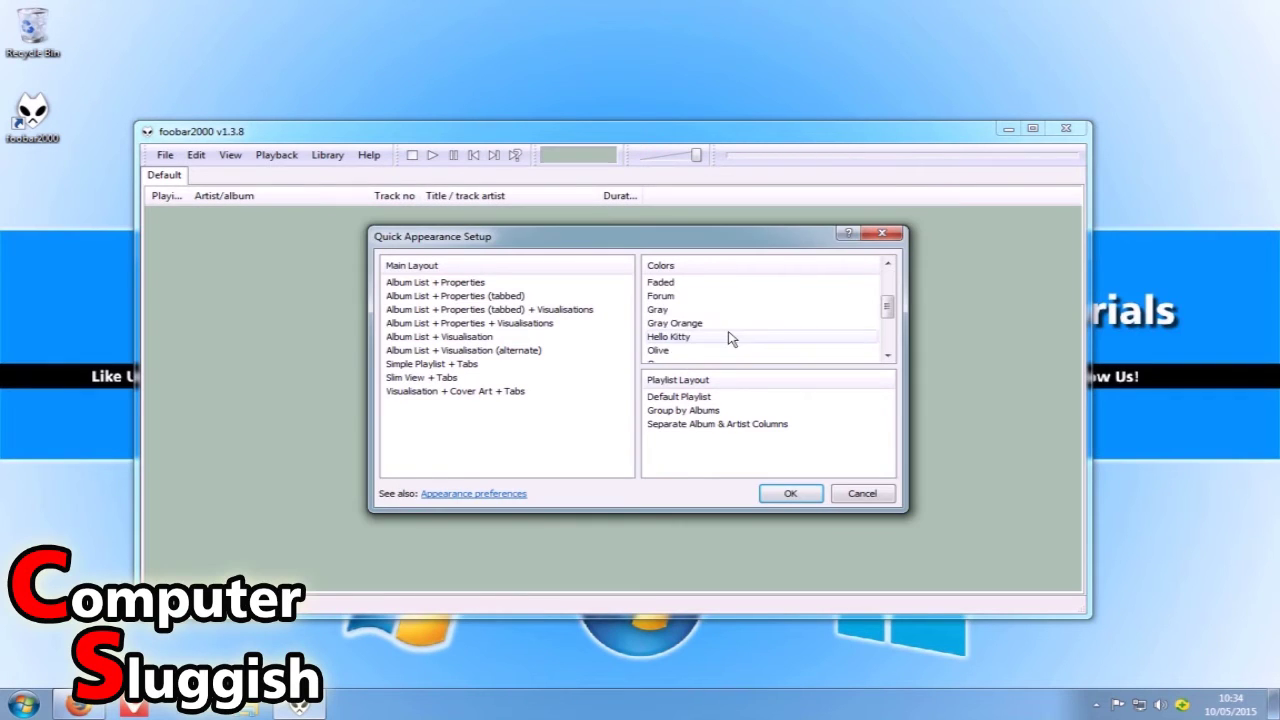
click(660, 310)
key(Down)
key(Down)
key(Down)
key(Down)
key(Down)
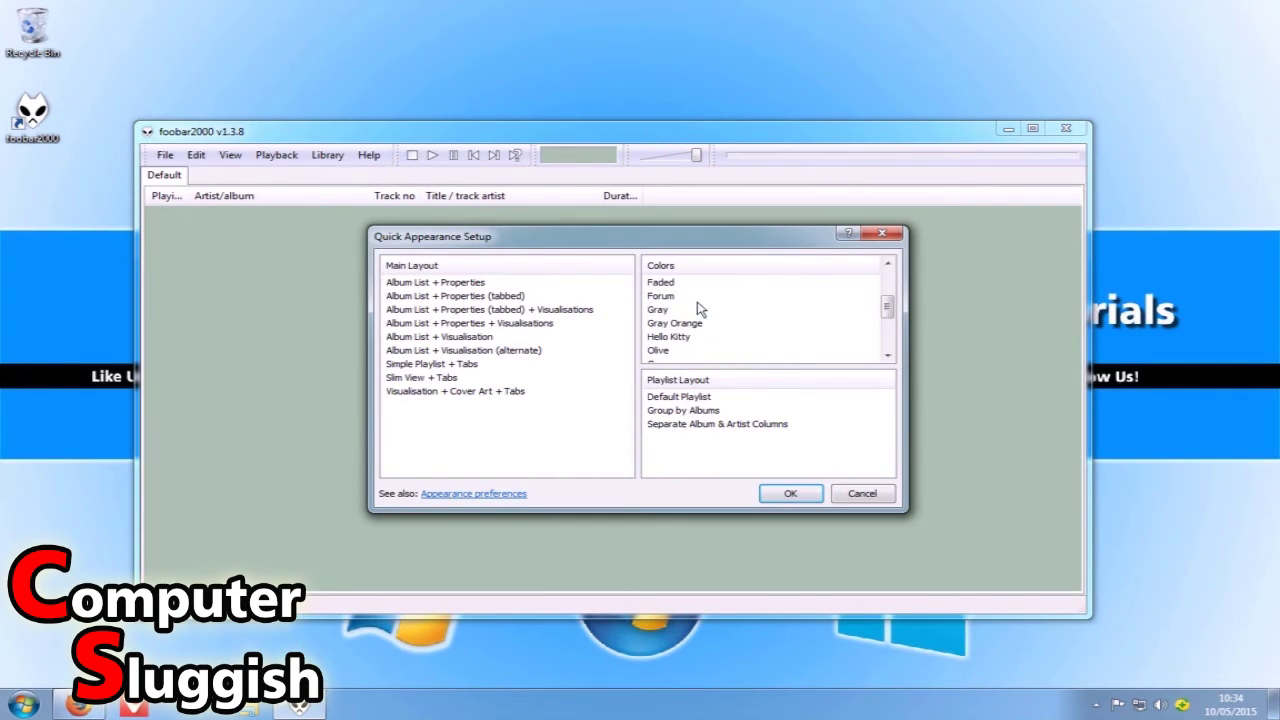
scroll(698, 310, down, 1)
scroll(700, 312, down, 1)
key(Up)
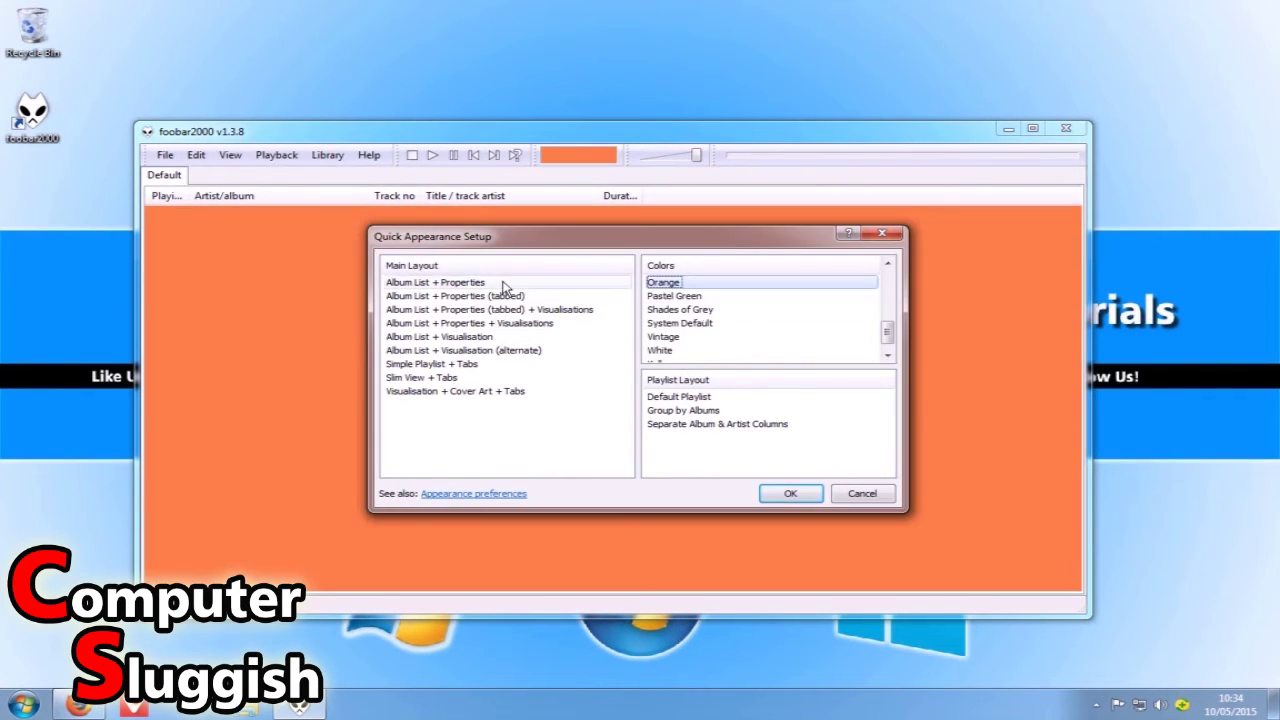
key(Up)
key(Up)
key(Up)
key(Up)
key(Up)
key(Up)
key(Up)
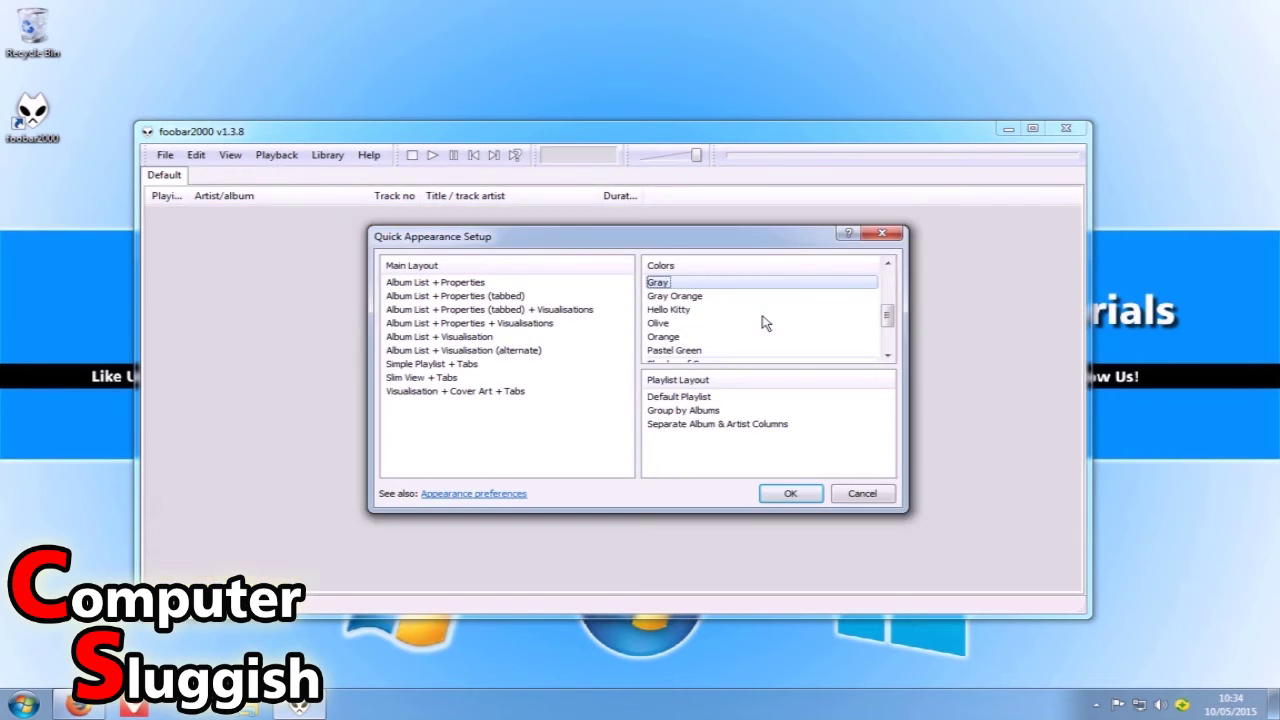
Choose Blue as the player's color scheme.
key(Up)
key(Up)
key(Up)
key(Up)
key(Up)
key(Down)
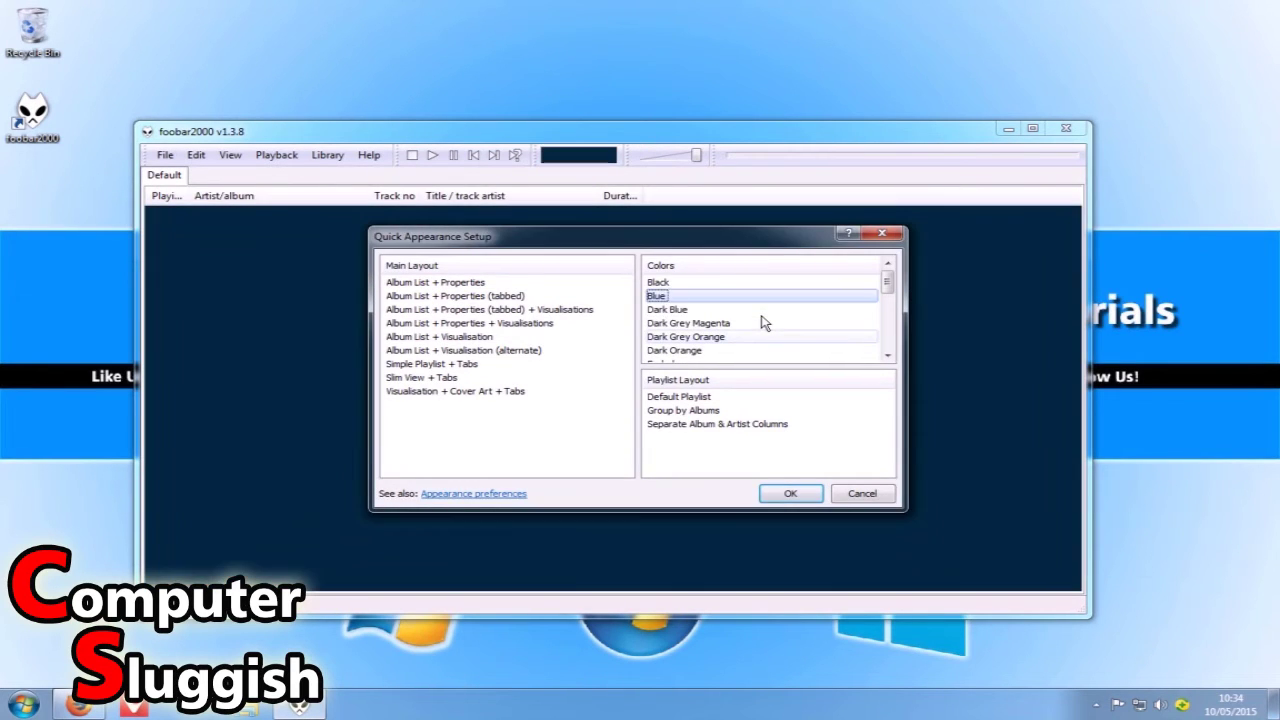
key(Up)
key(Down)
Apply the Album List + Properties (tabbed) + Visualisations main layout and maximize the player window.
click(436, 285)
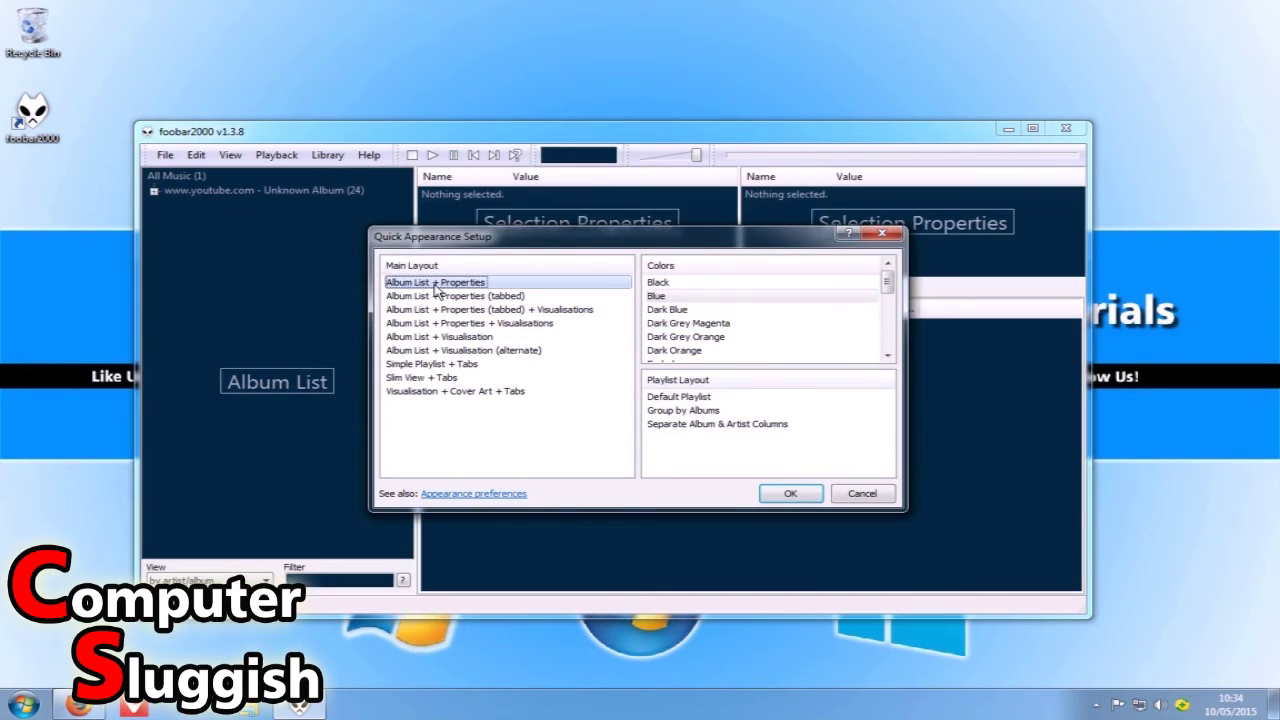
click(440, 297)
click(447, 311)
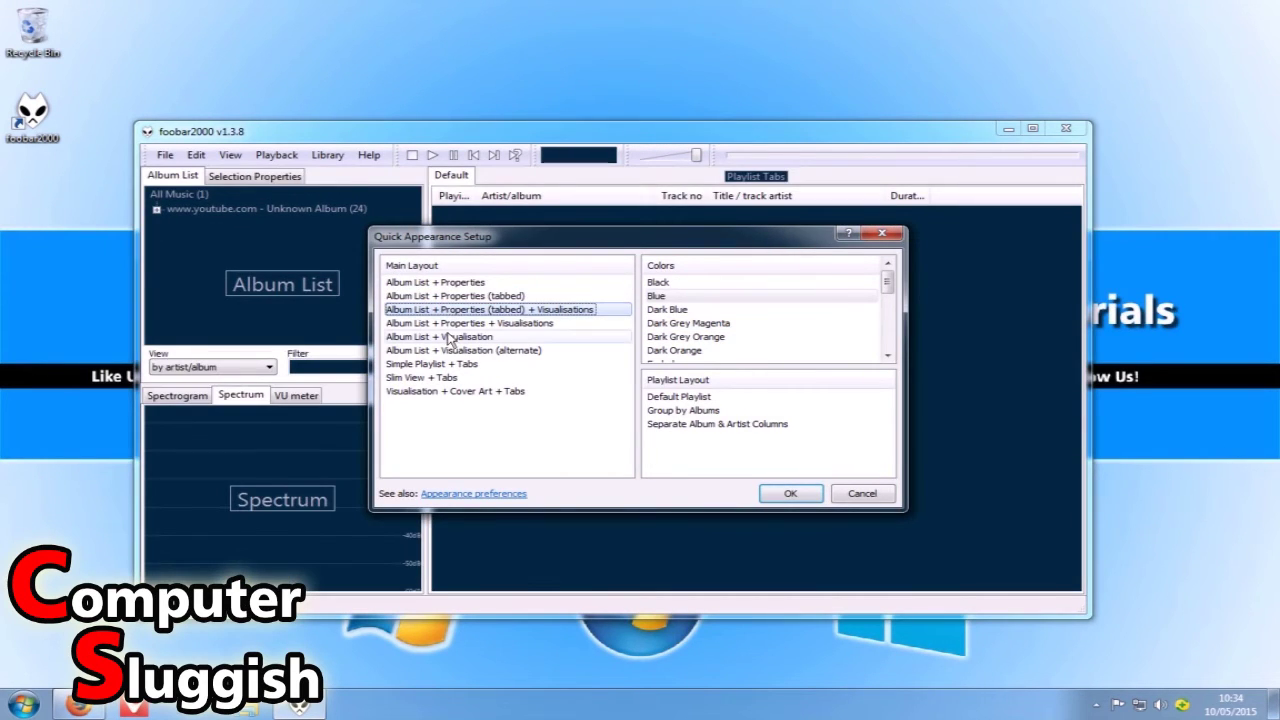
click(775, 495)
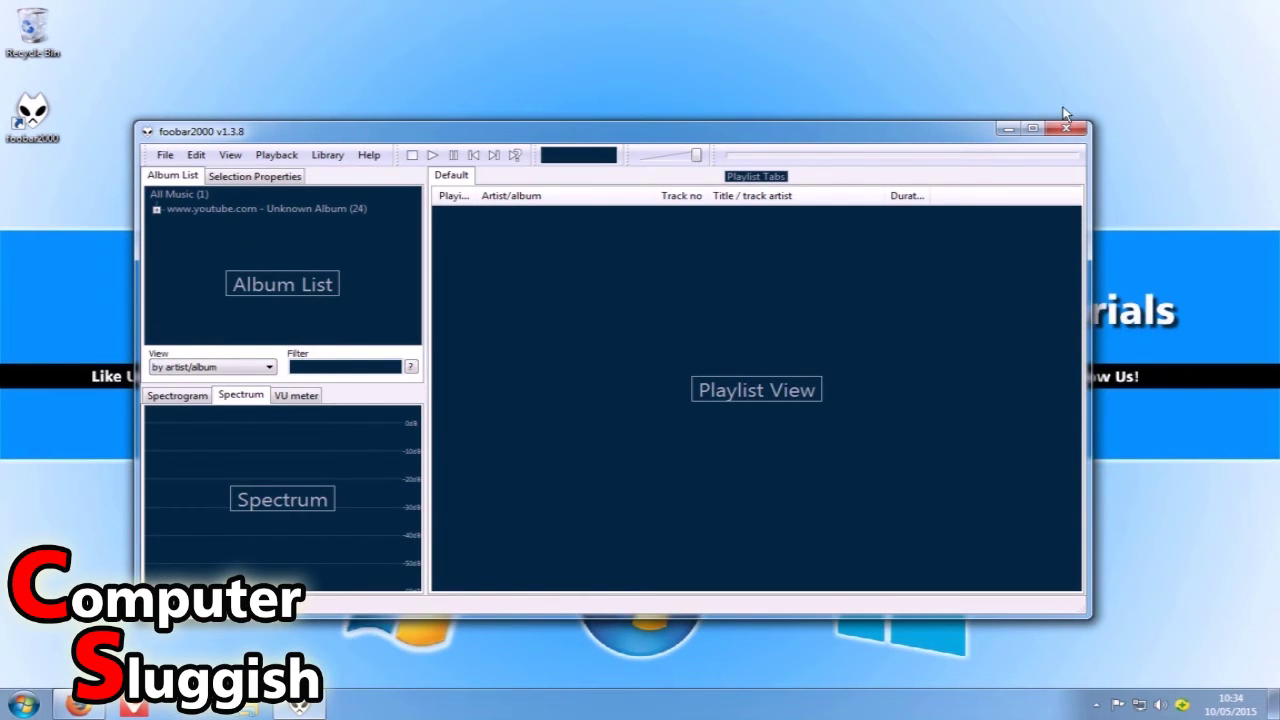
click(1034, 129)
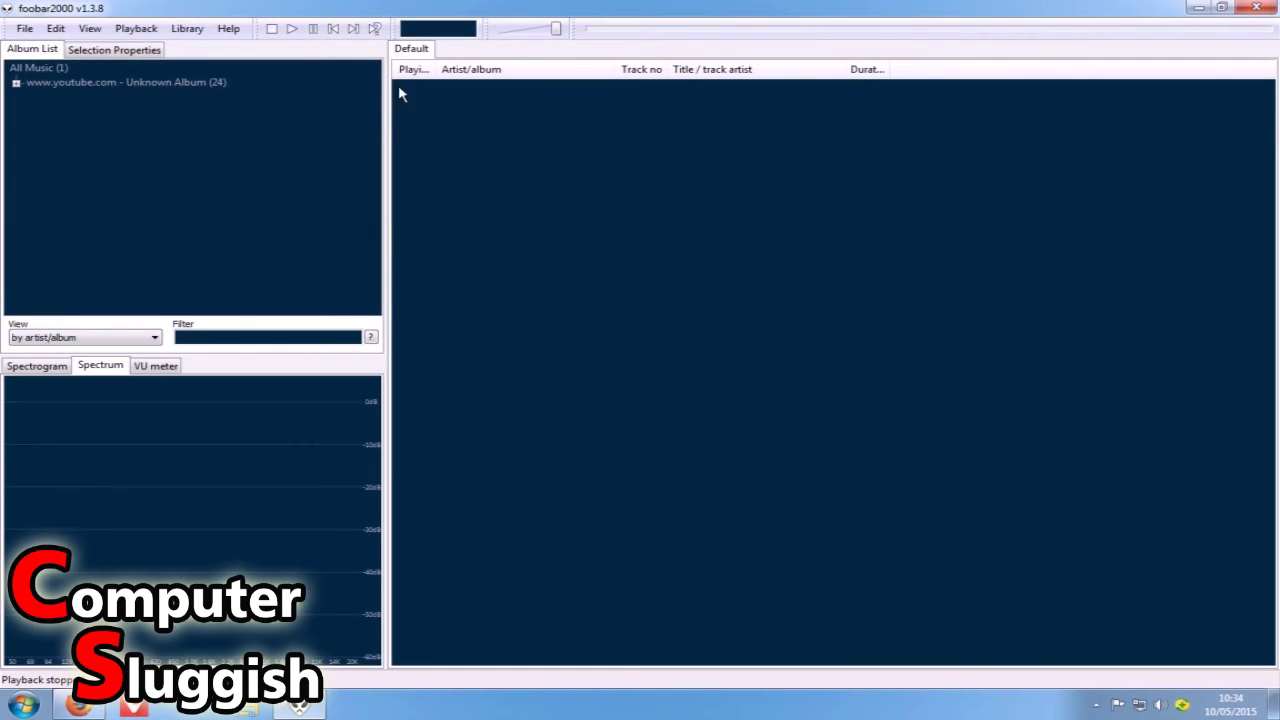
Open the preferences and look through the Display, Media Library and Networking pages, including the Display subpages.
click(20, 30)
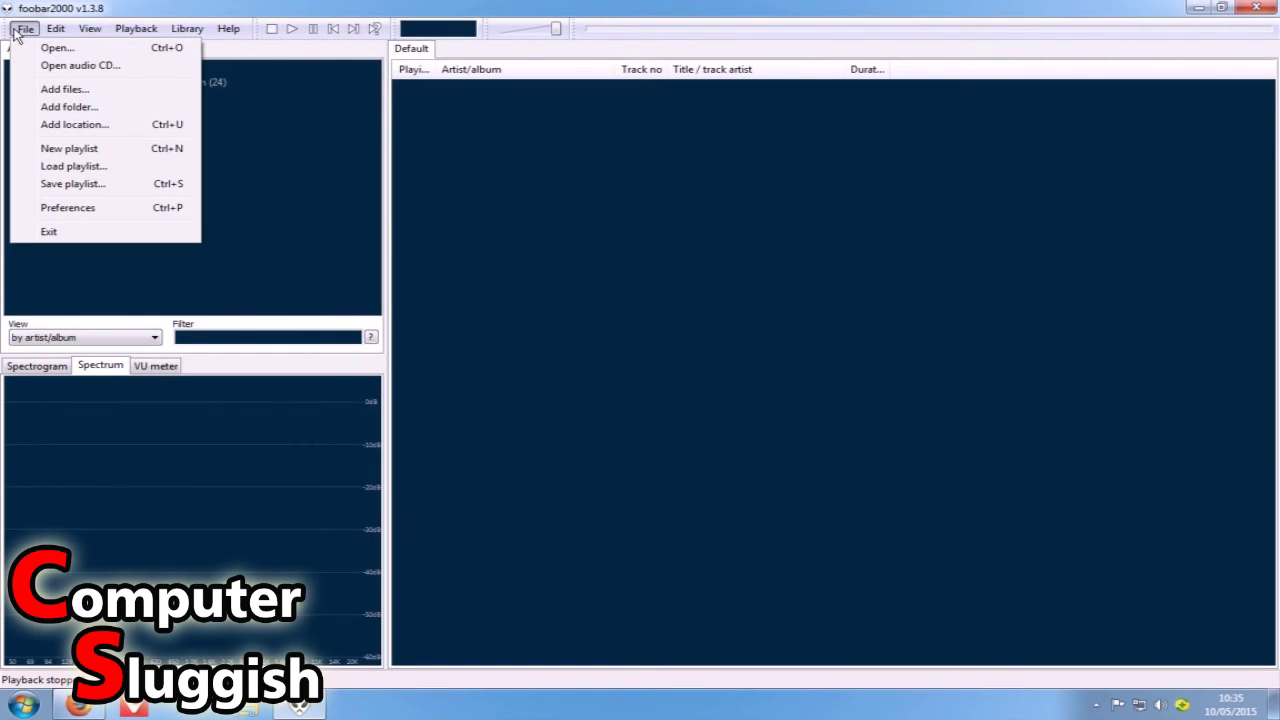
click(50, 211)
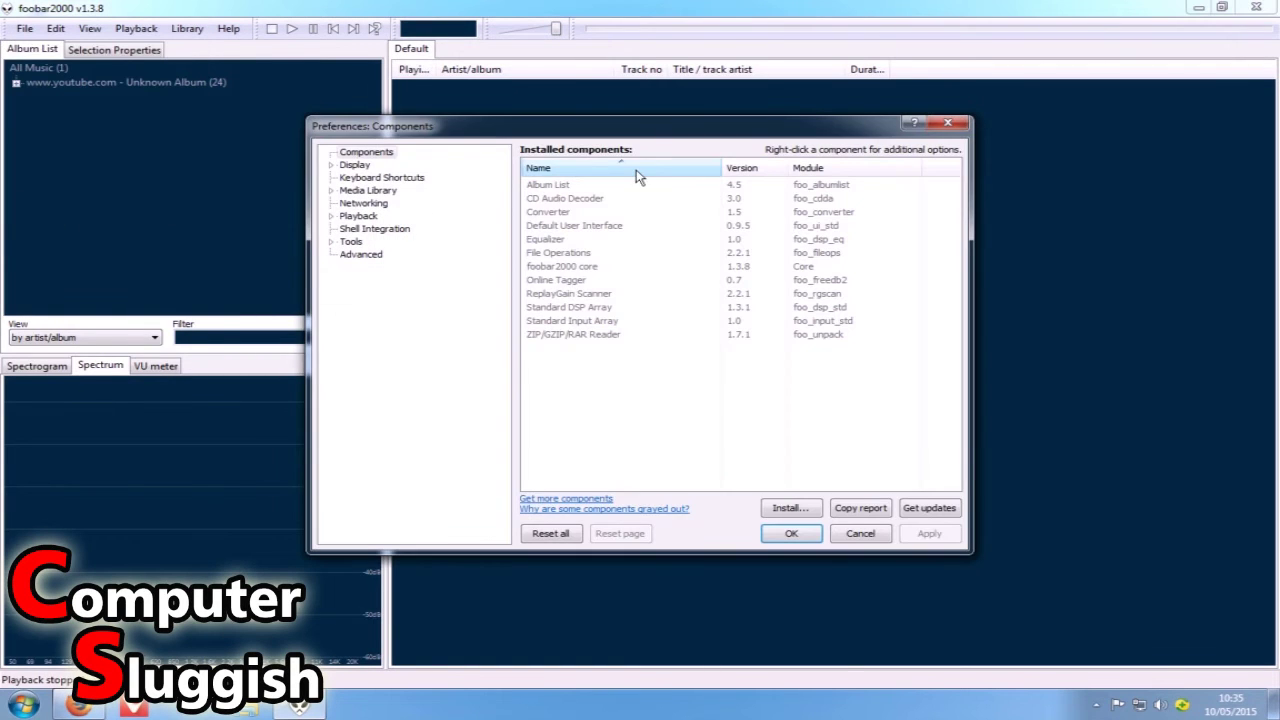
click(355, 164)
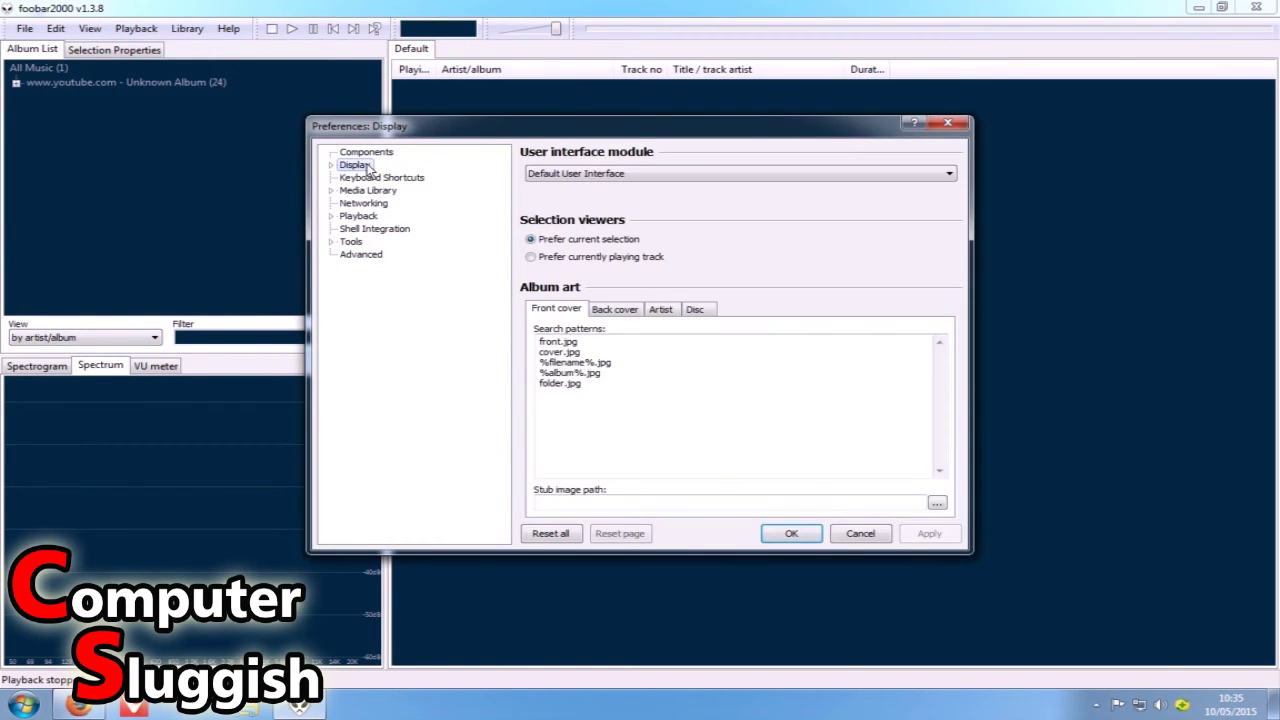
key(Right)
key(Down)
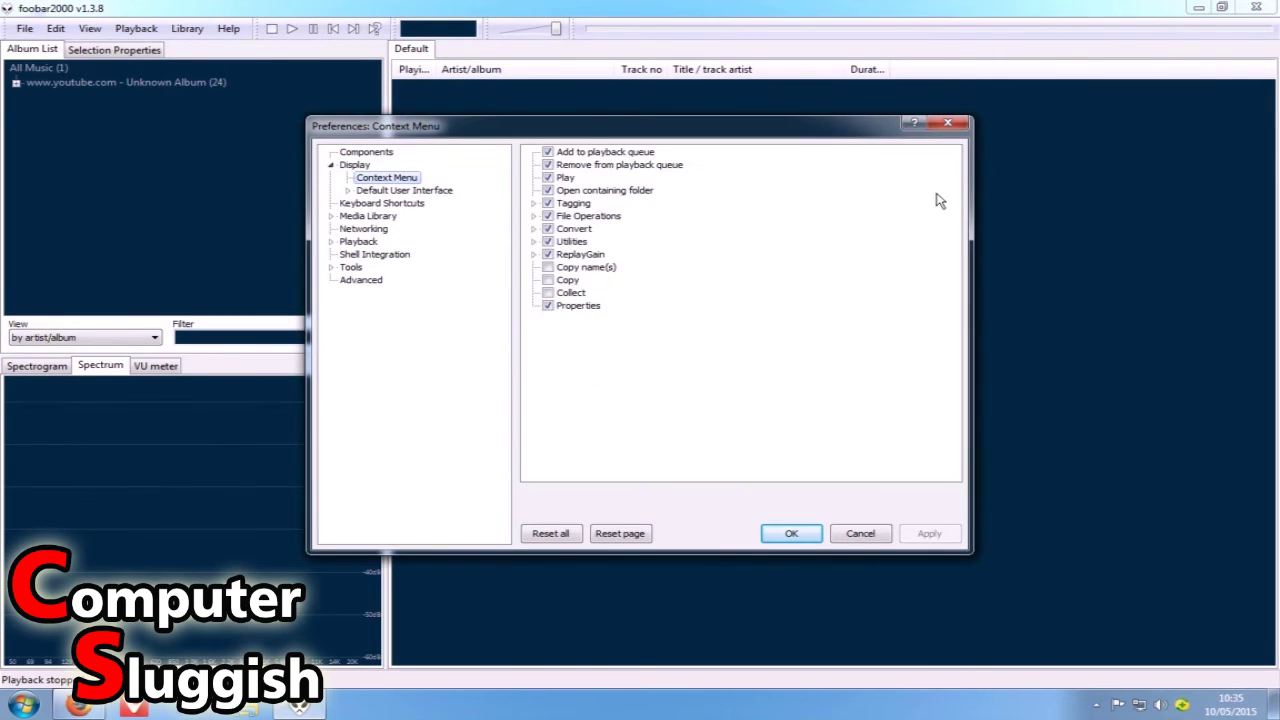
key(Down)
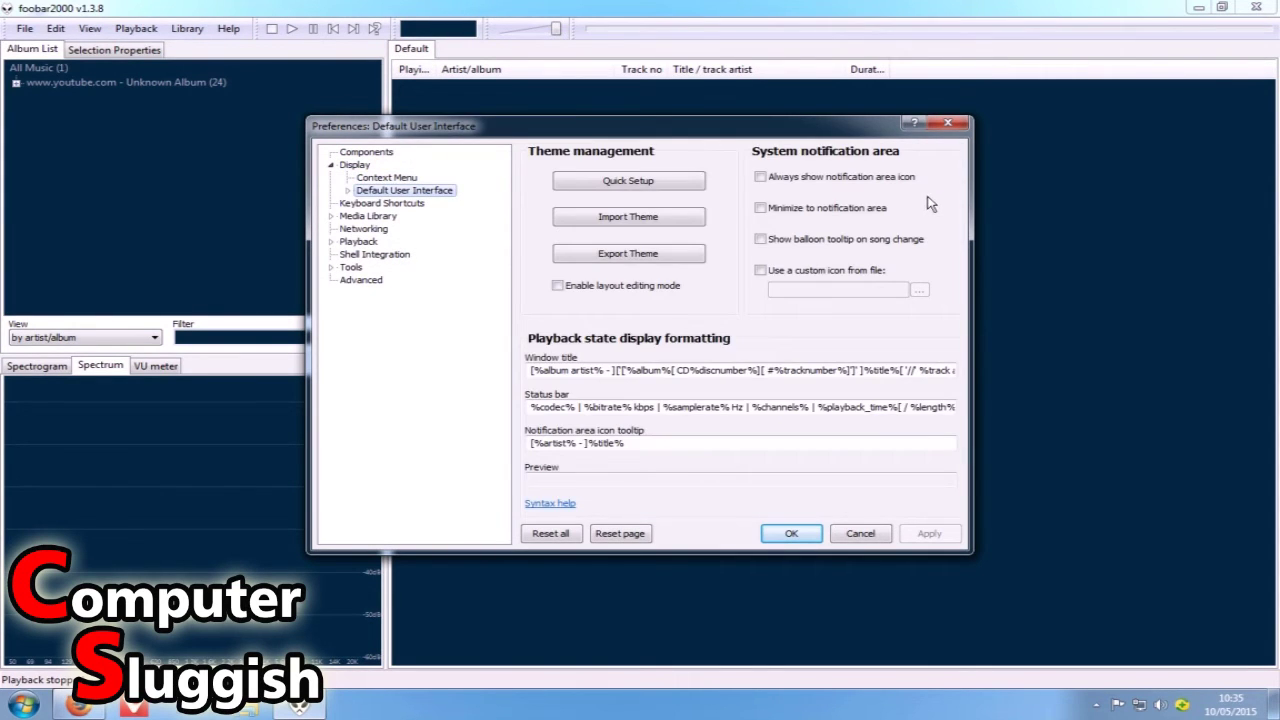
key(Down)
key(Down)
key(Right)
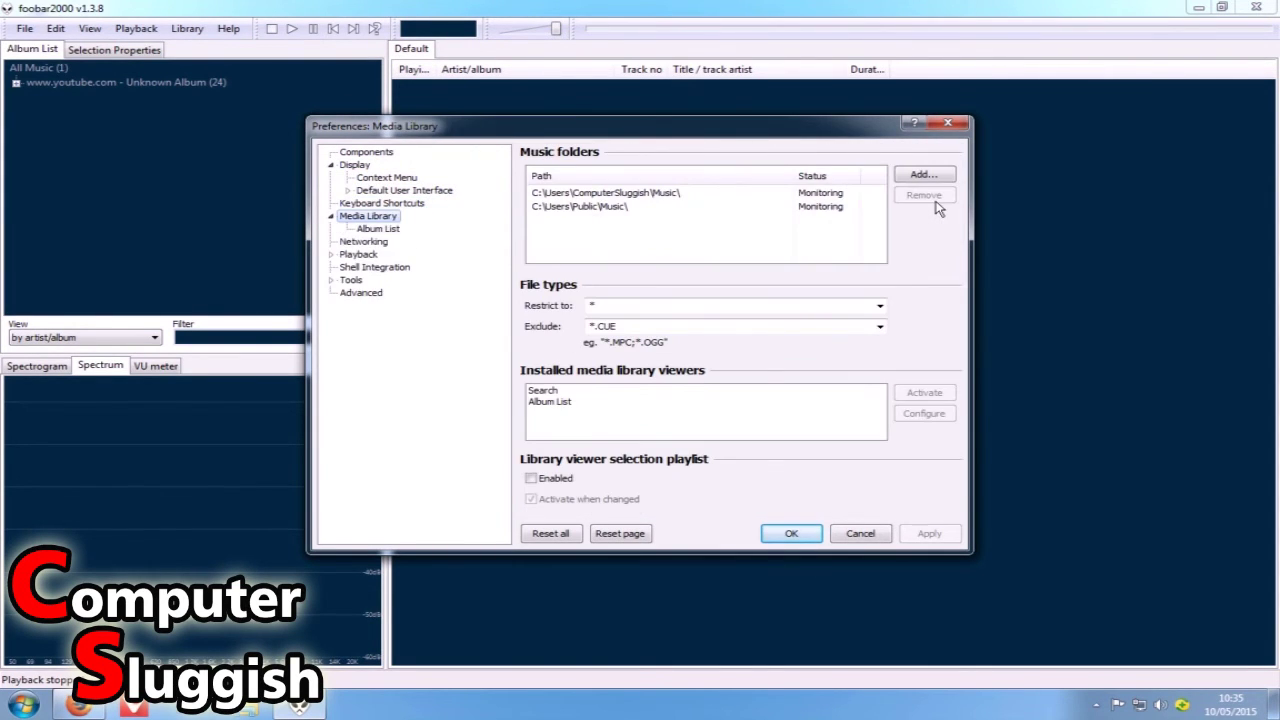
key(Down)
key(Down)
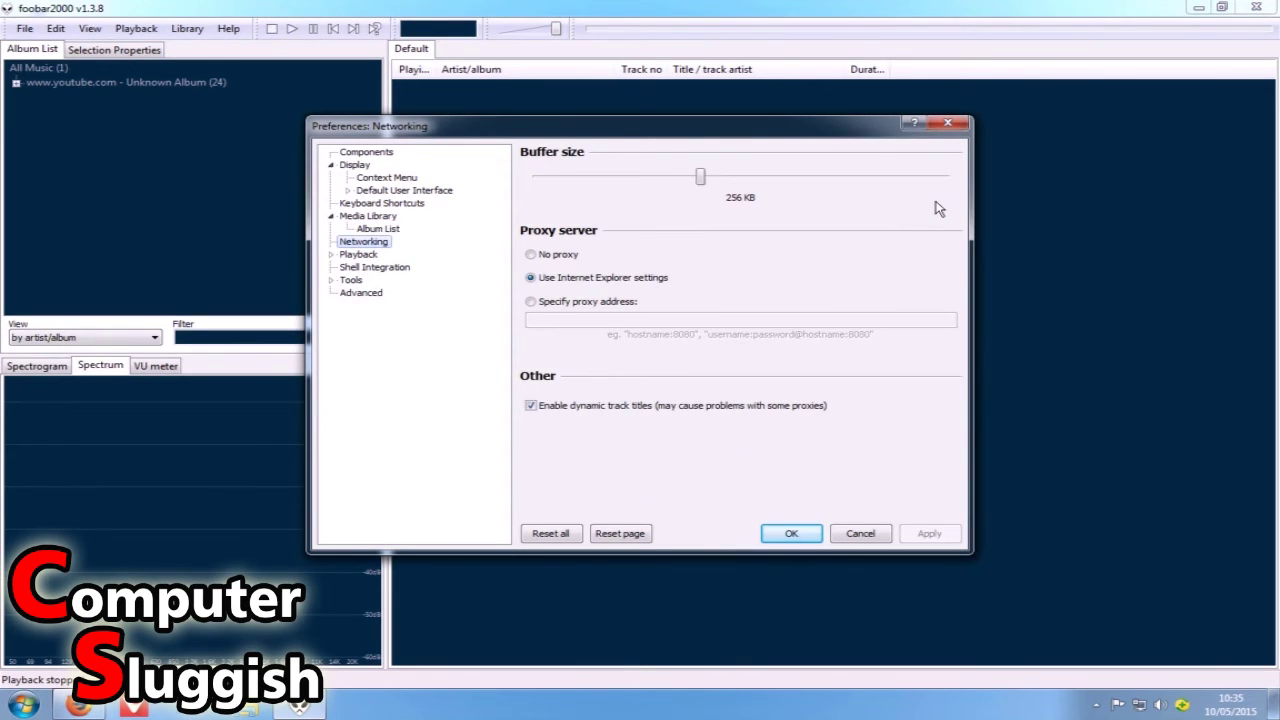
Look through the Playback, Shell Integration, Tools and Advanced preference pages, including the DSP Manager and tagging subpages.
key(Down)
key(Right)
key(Down)
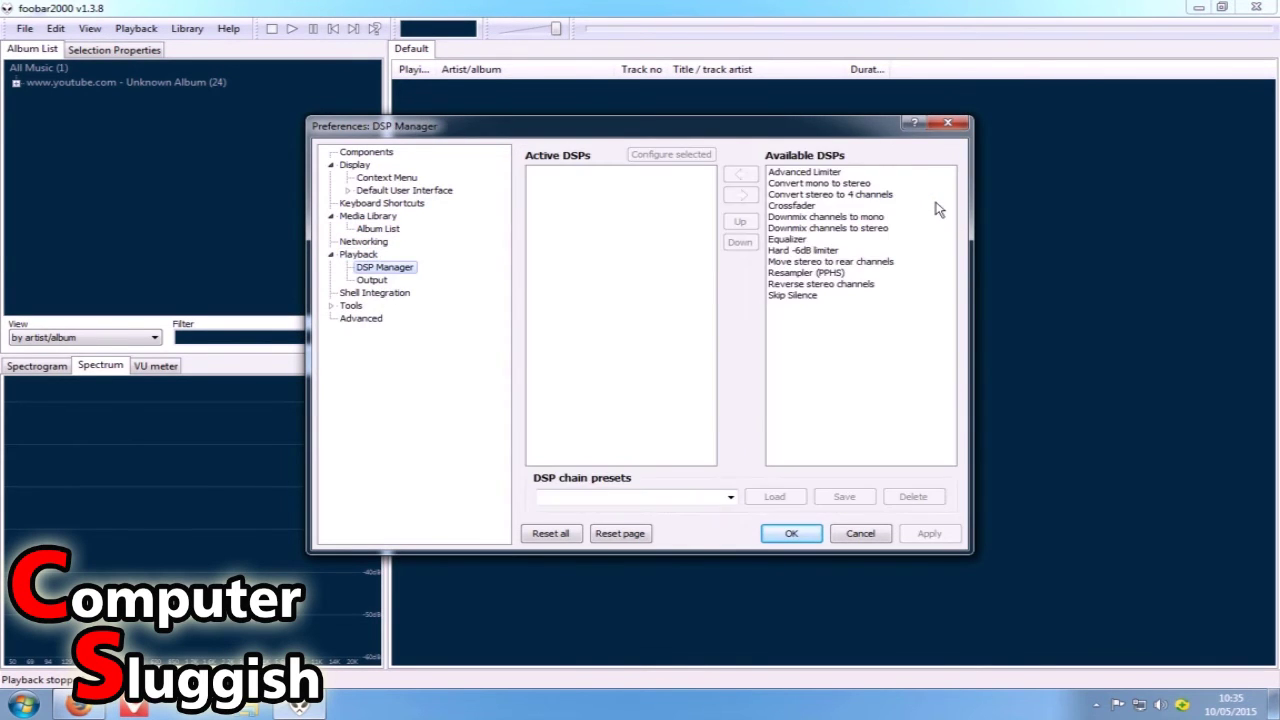
key(Down)
key(Down)
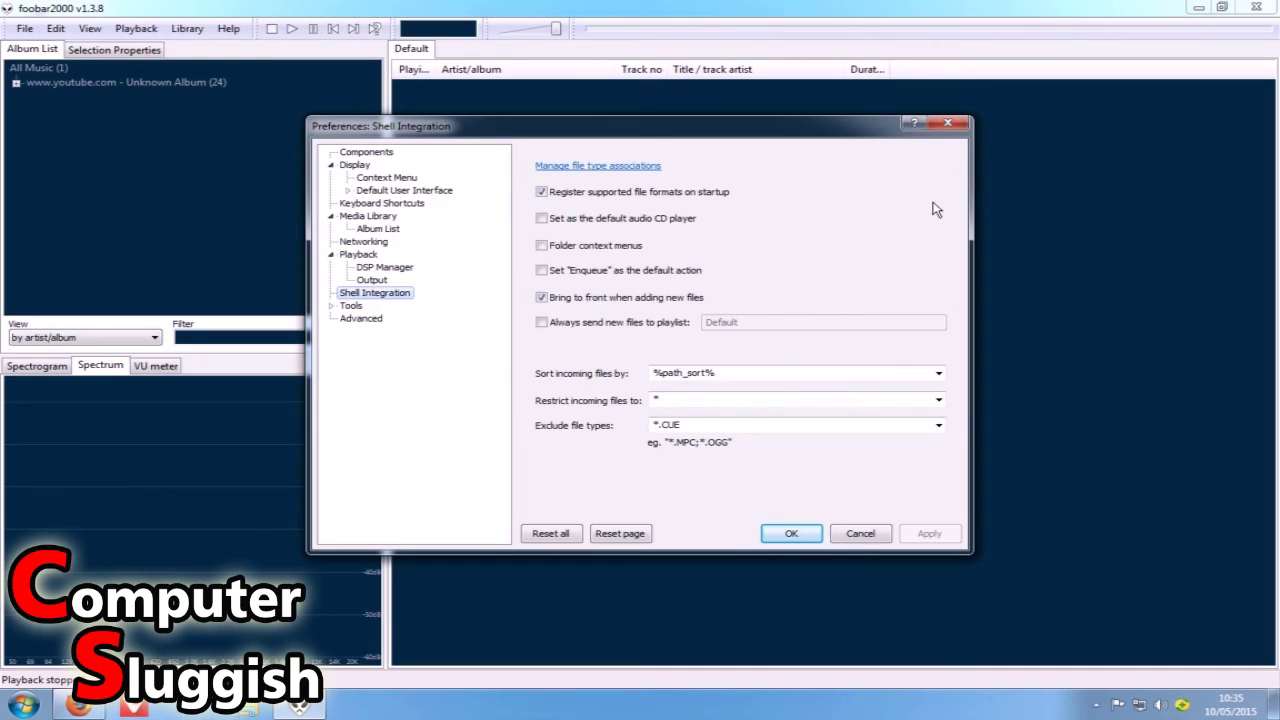
key(Down)
key(Right)
key(Down)
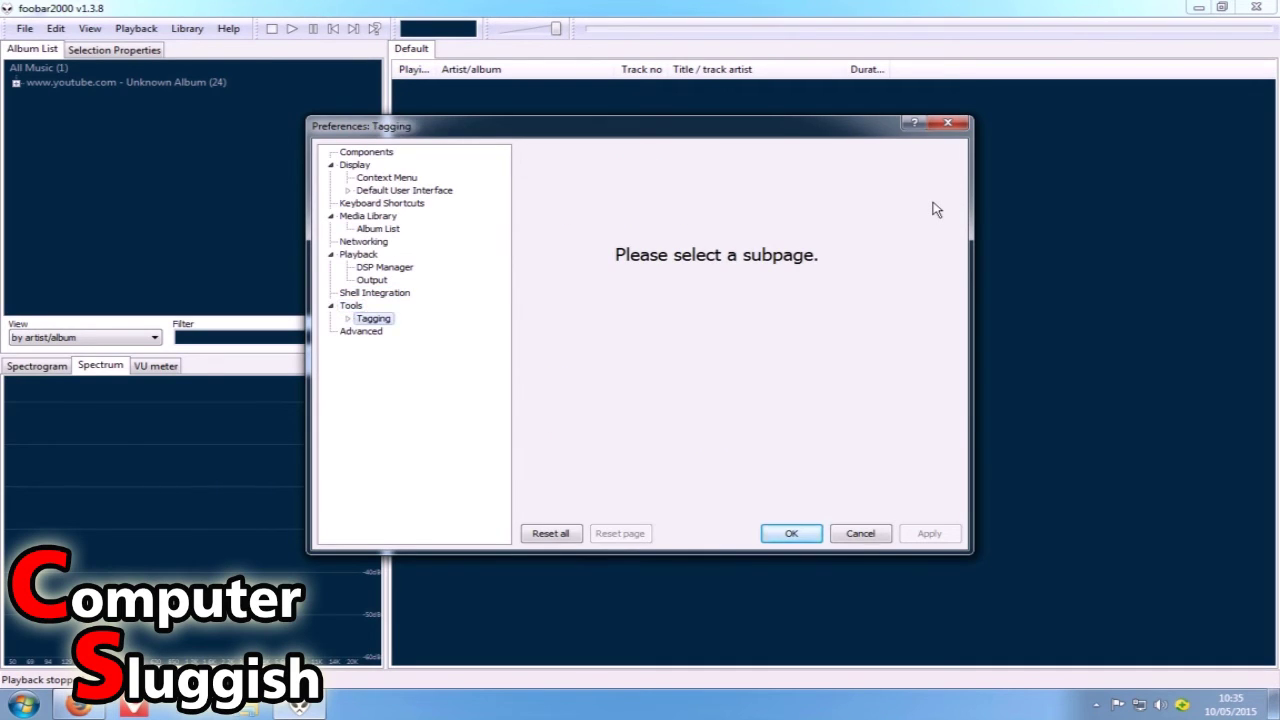
key(Right)
key(Down)
key(Down)
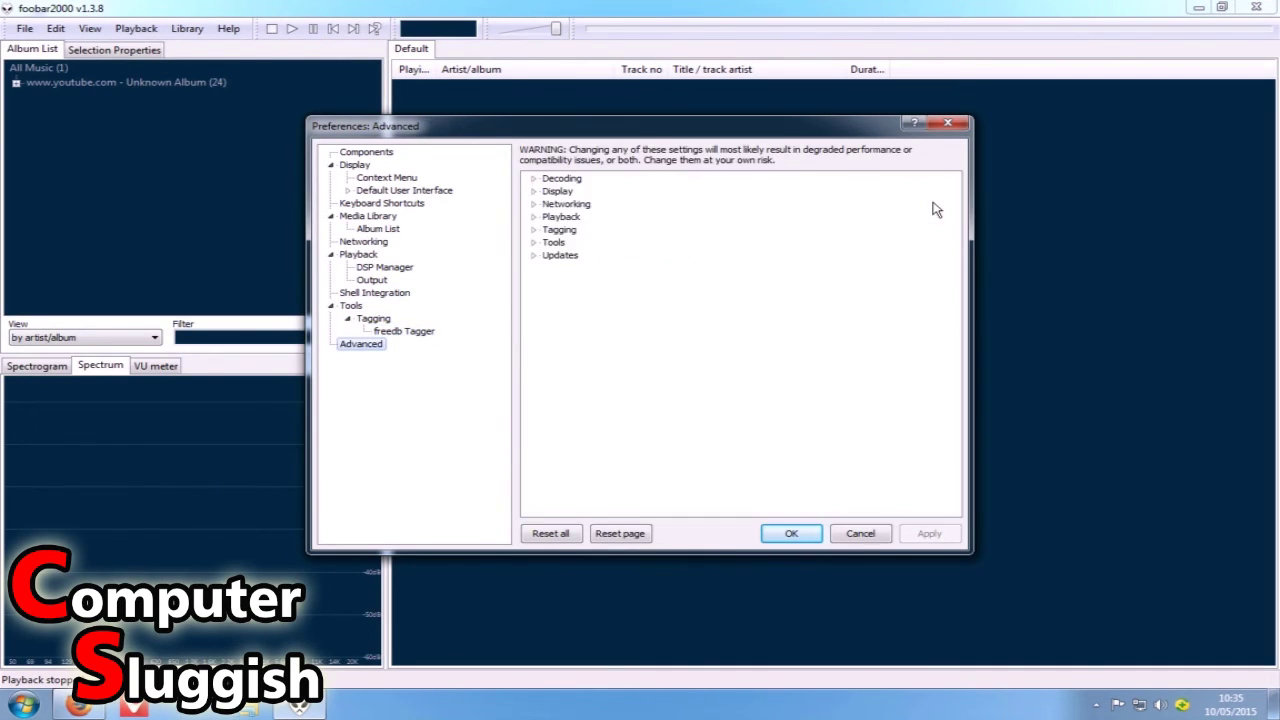
Cancel out of the preferences, open the Equalizer to try its low-frequency sliders and close it.
click(869, 538)
click(186, 29)
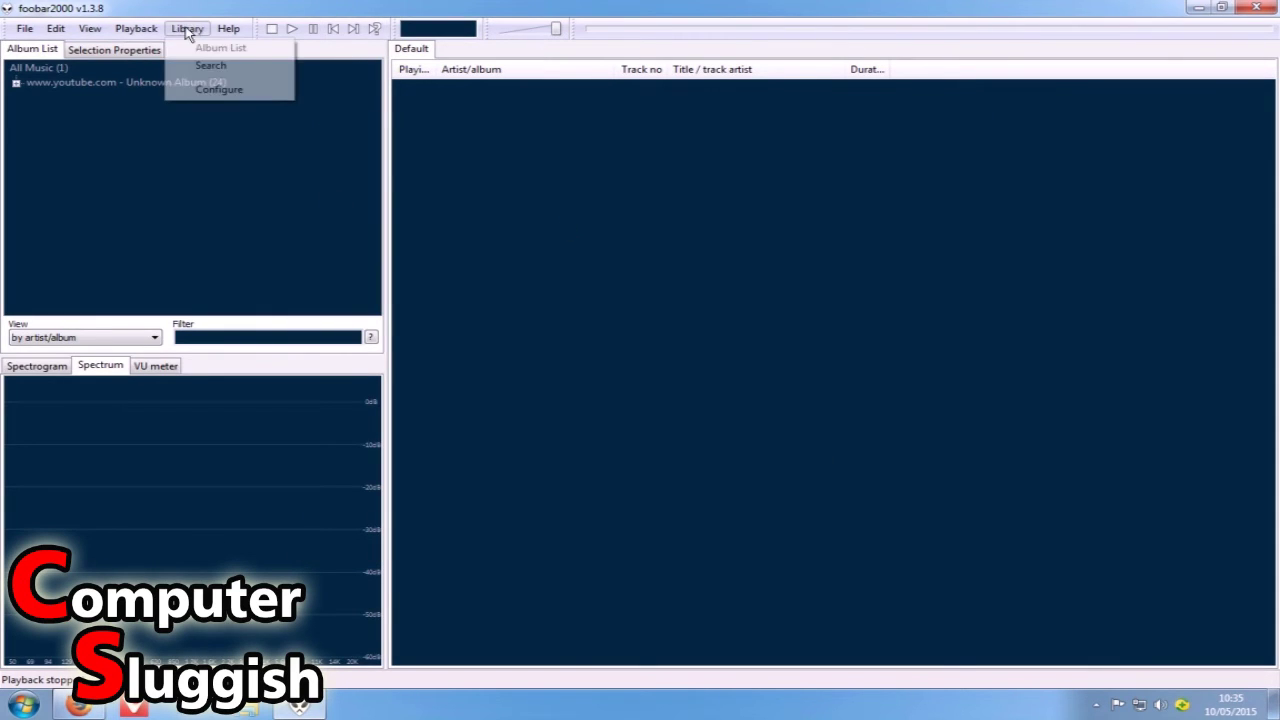
mouse_move(128, 28)
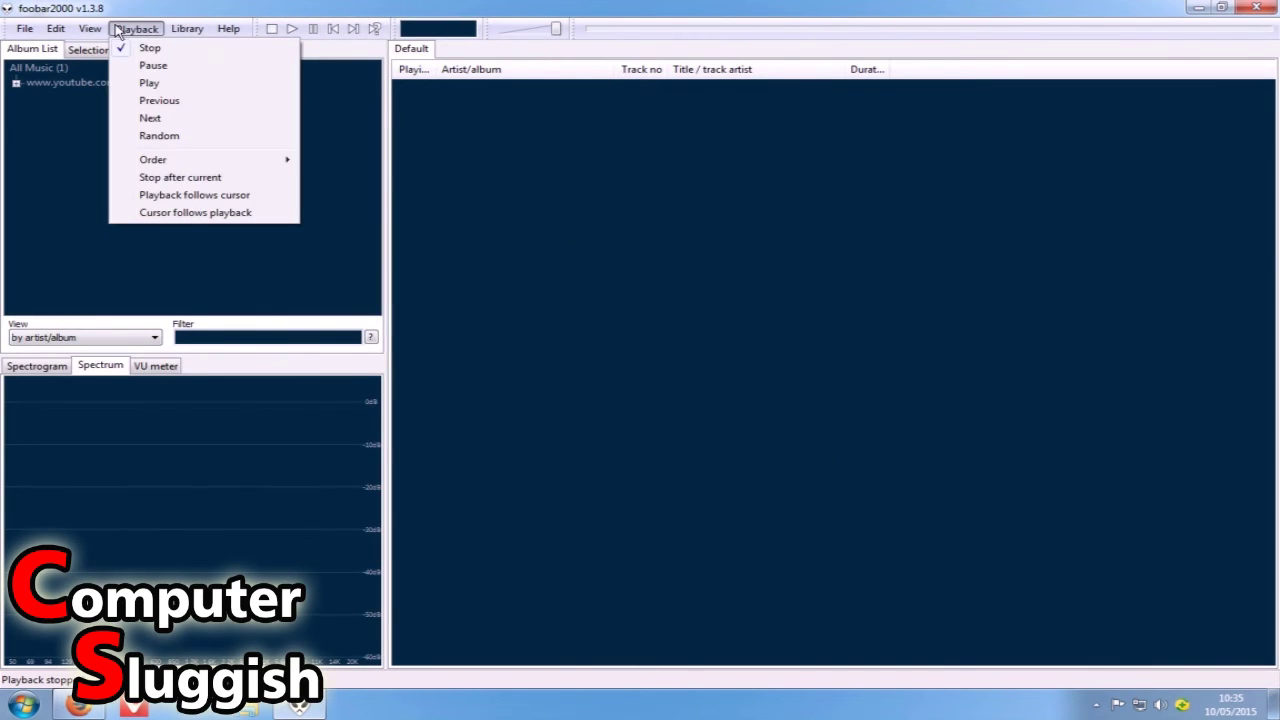
mouse_move(243, 29)
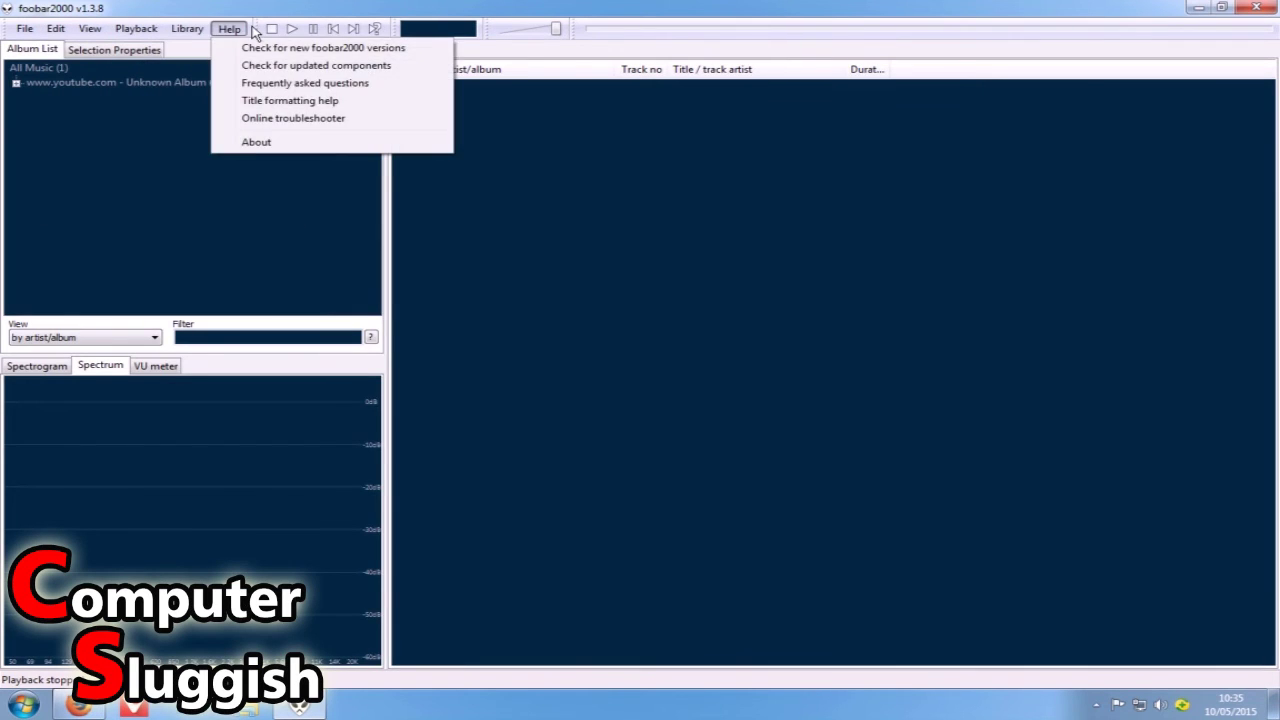
mouse_move(178, 29)
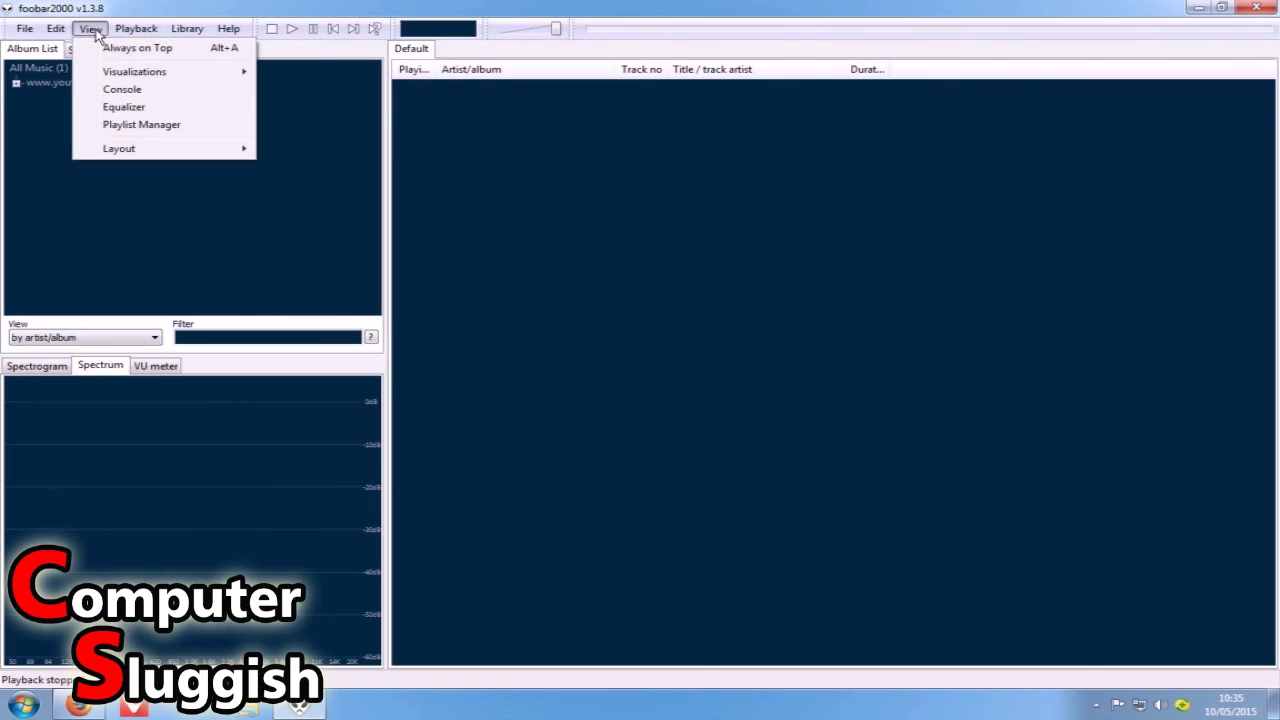
click(123, 106)
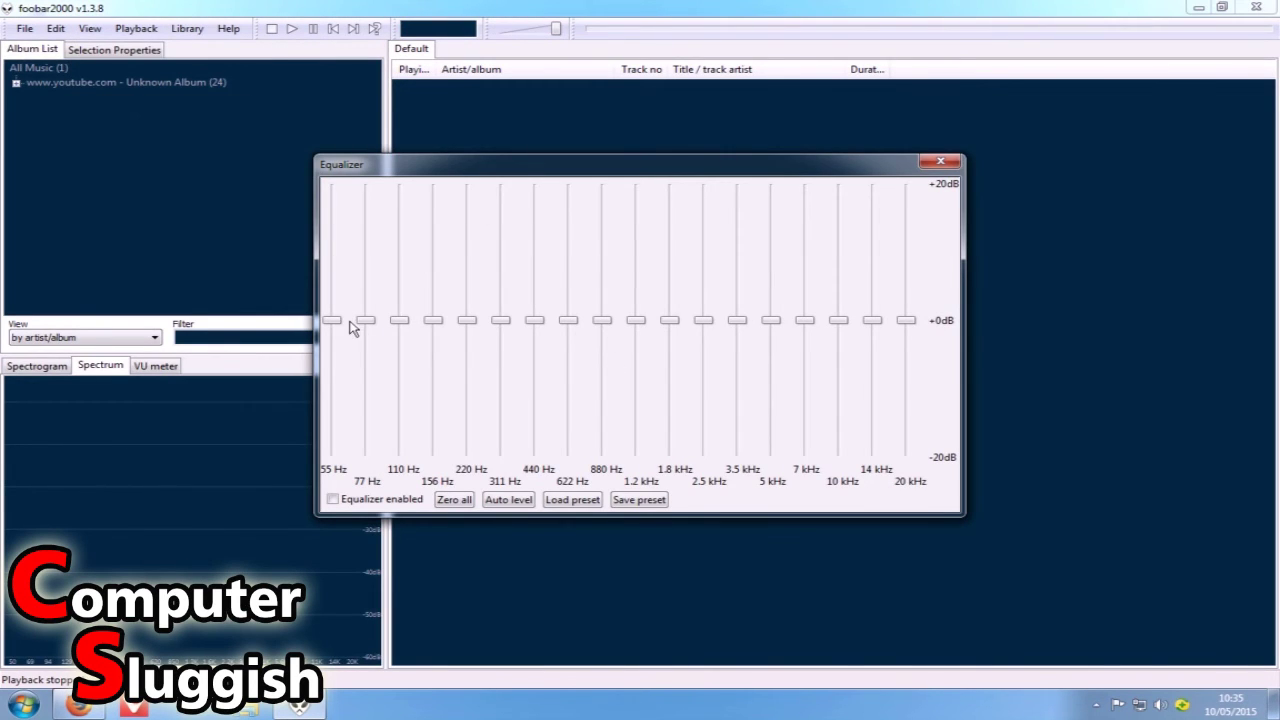
drag(330, 239, 369, 228)
click(940, 161)
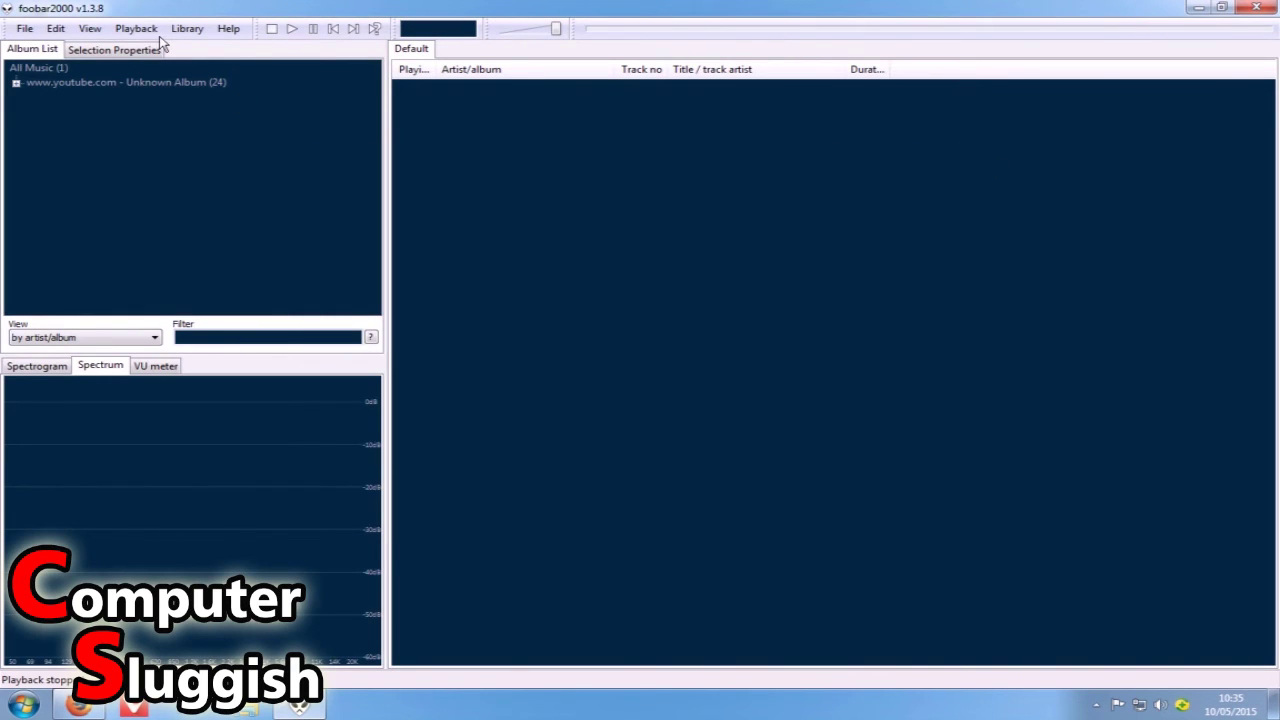
Open the Console, examine its startup and album list log lines and close it.
click(90, 28)
click(110, 90)
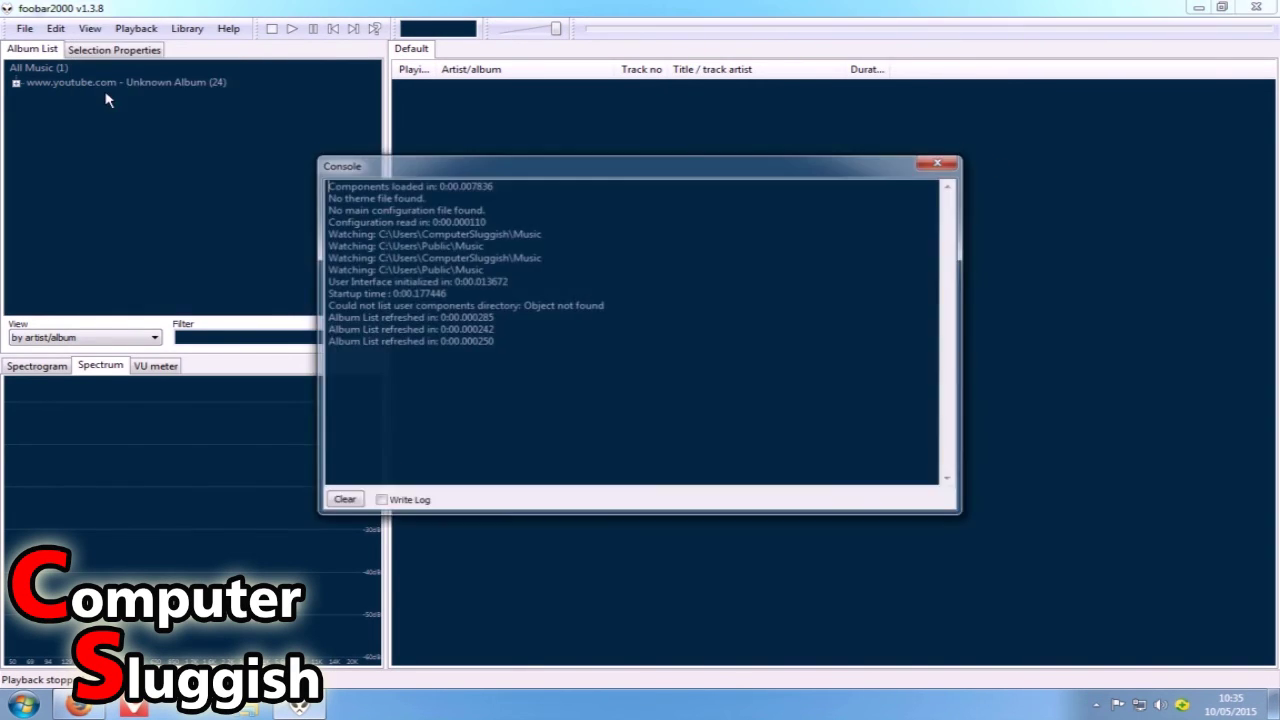
drag(613, 356, 924, 203)
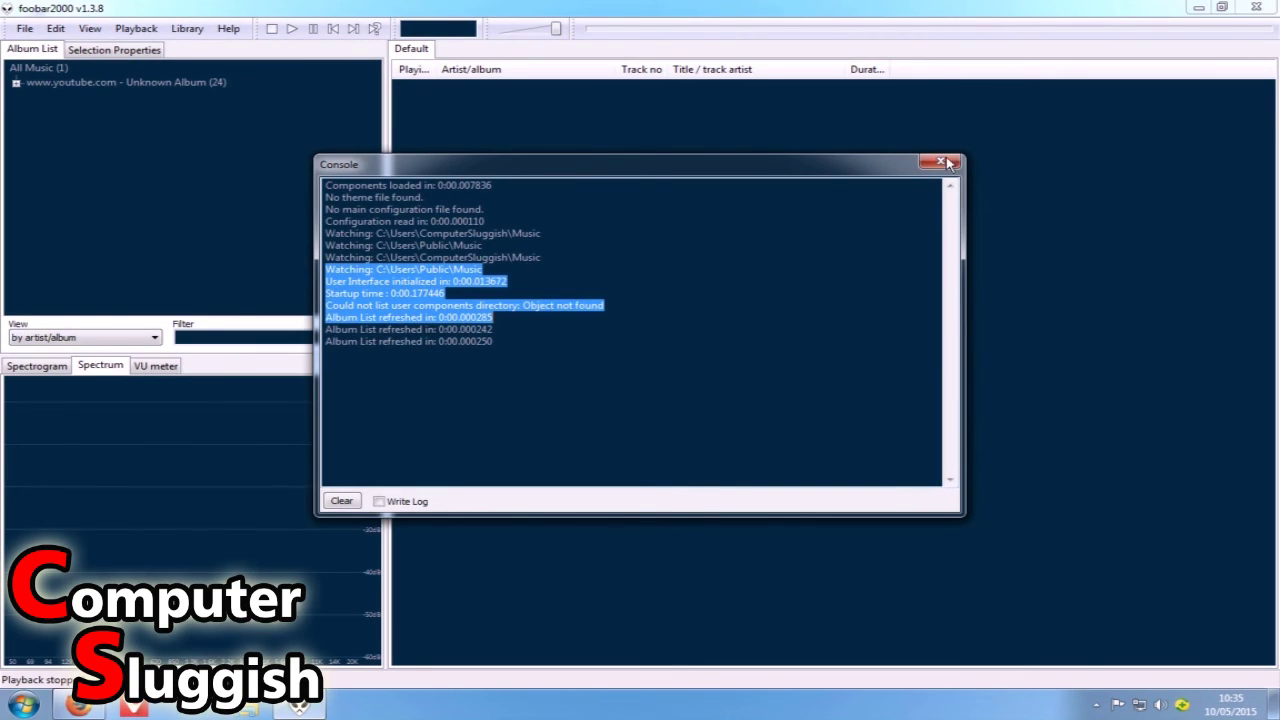
click(940, 161)
View the Oscilloscope visualization in its own window and close it.
click(90, 28)
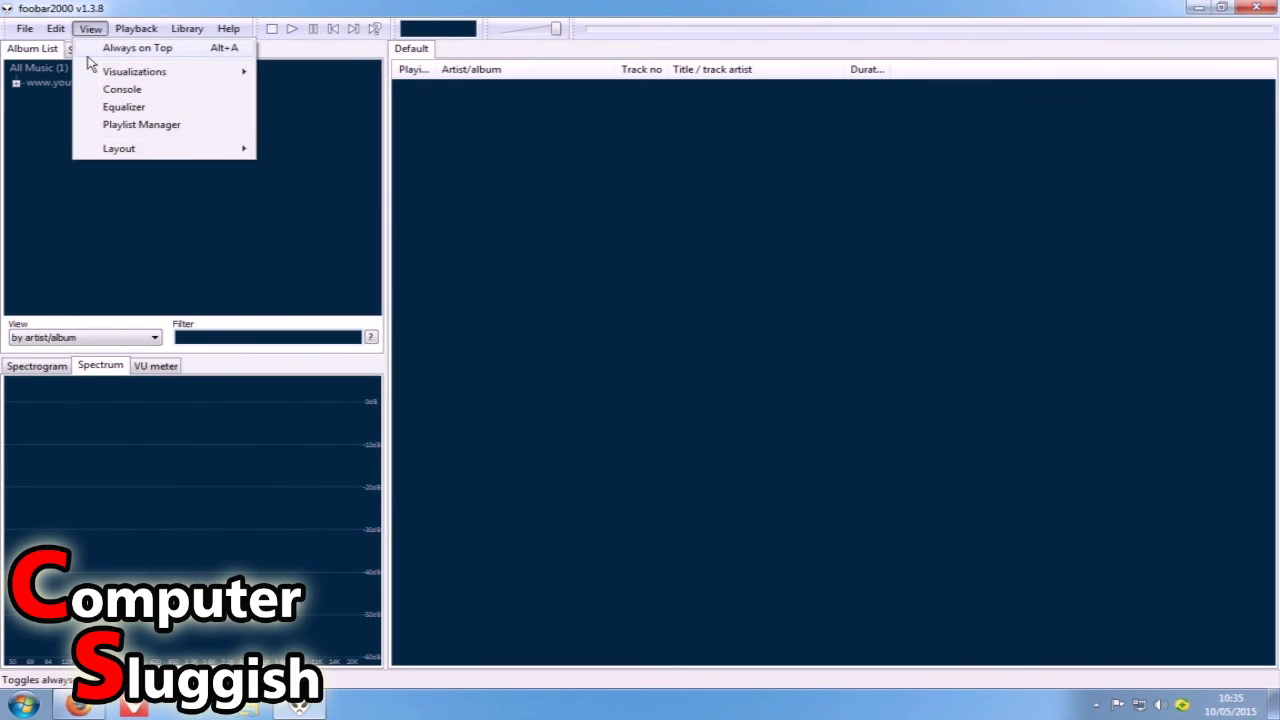
mouse_move(110, 78)
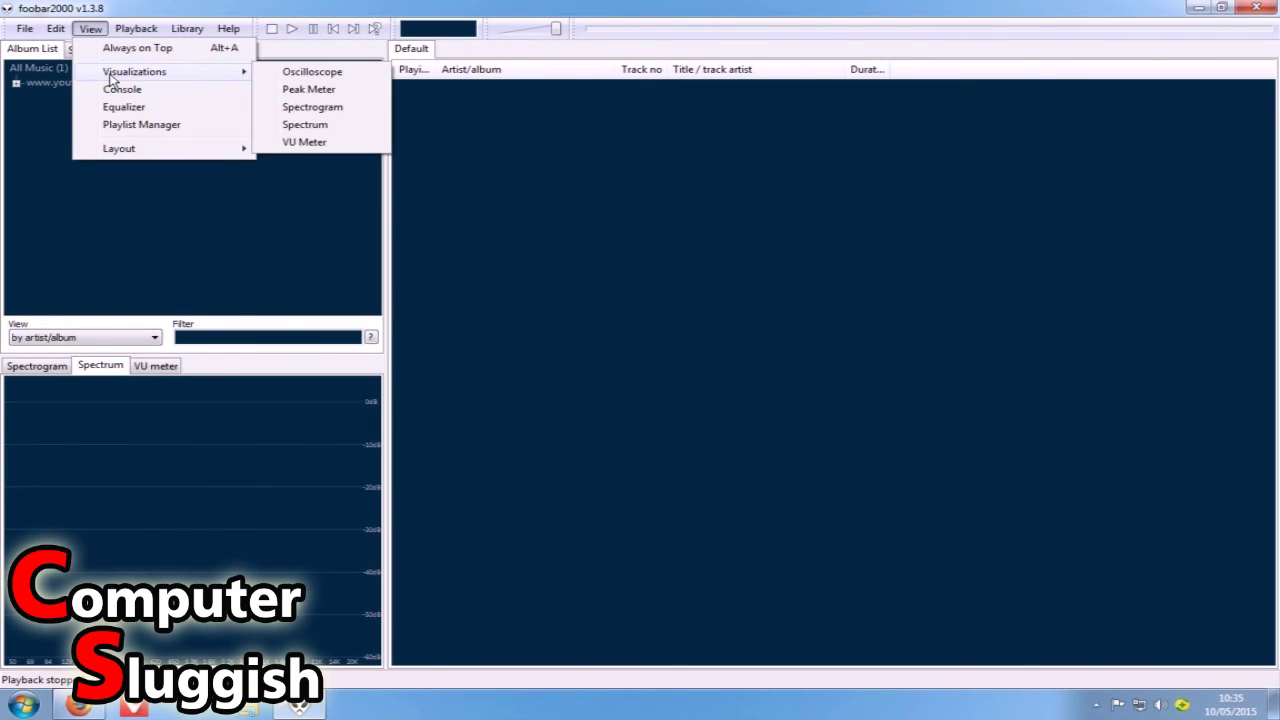
click(318, 73)
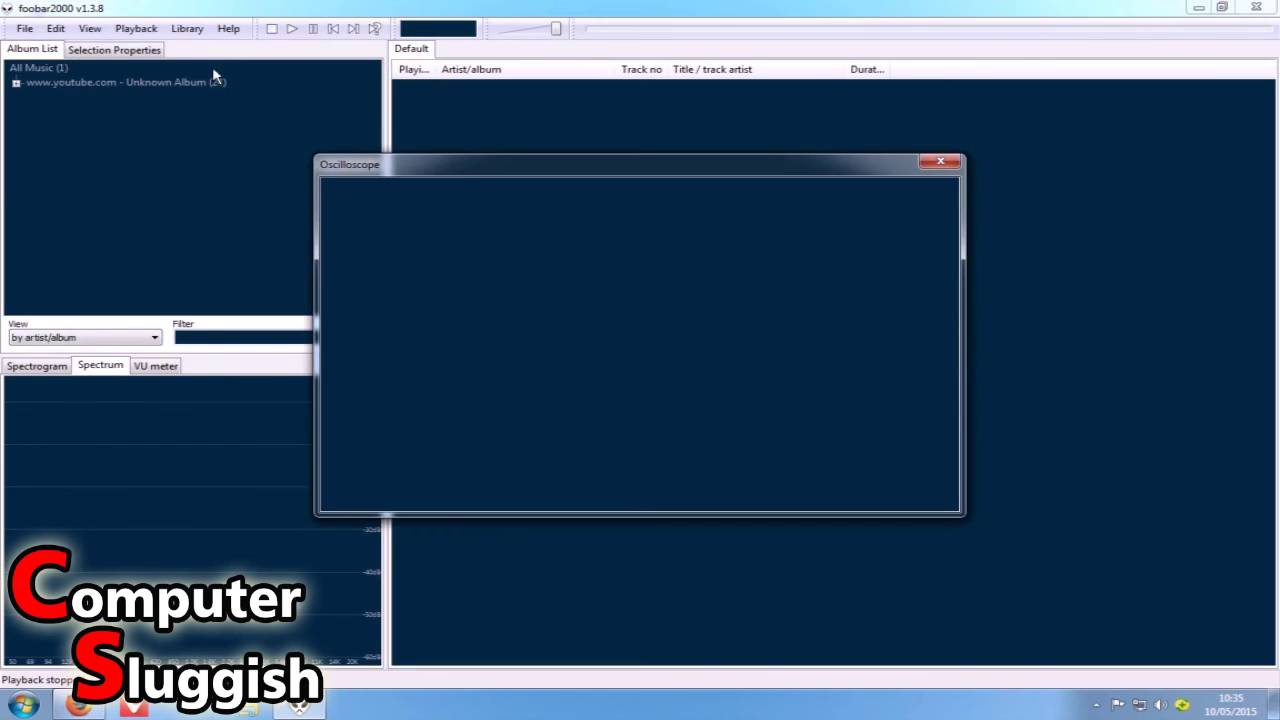
click(940, 162)
Create a new playlist in the Playlist Manager, keeping its default name.
click(90, 28)
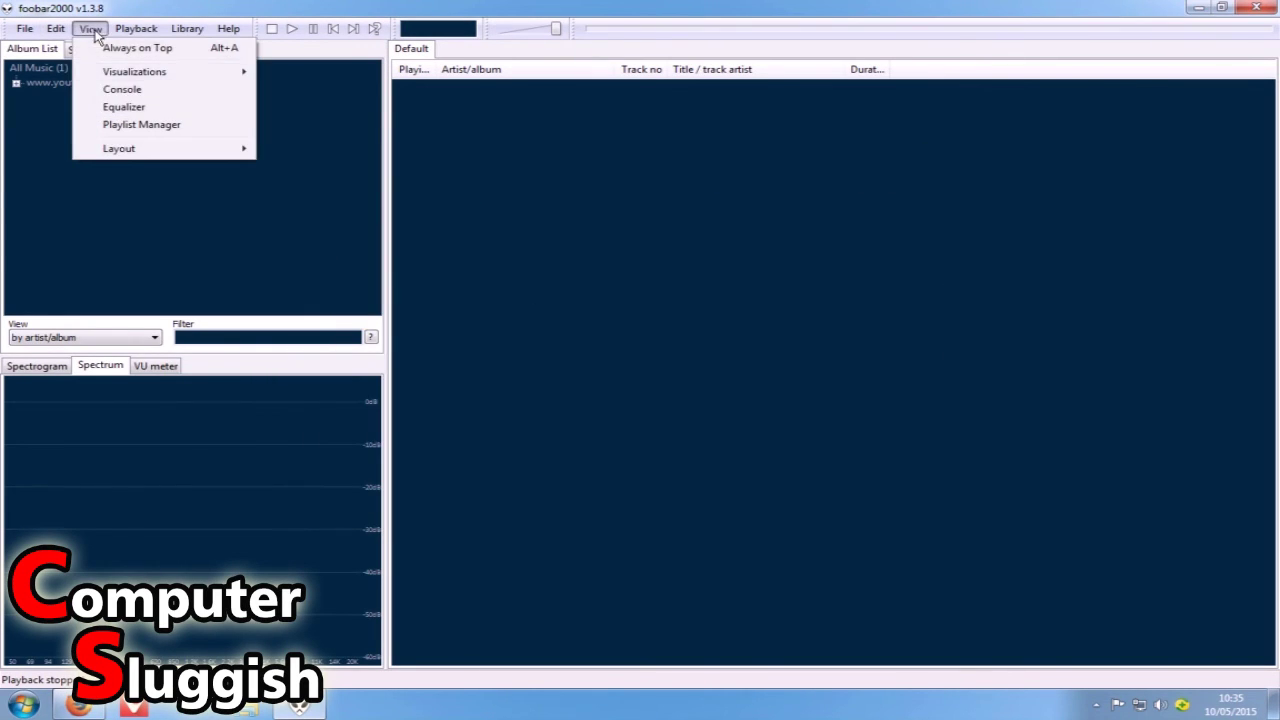
click(139, 126)
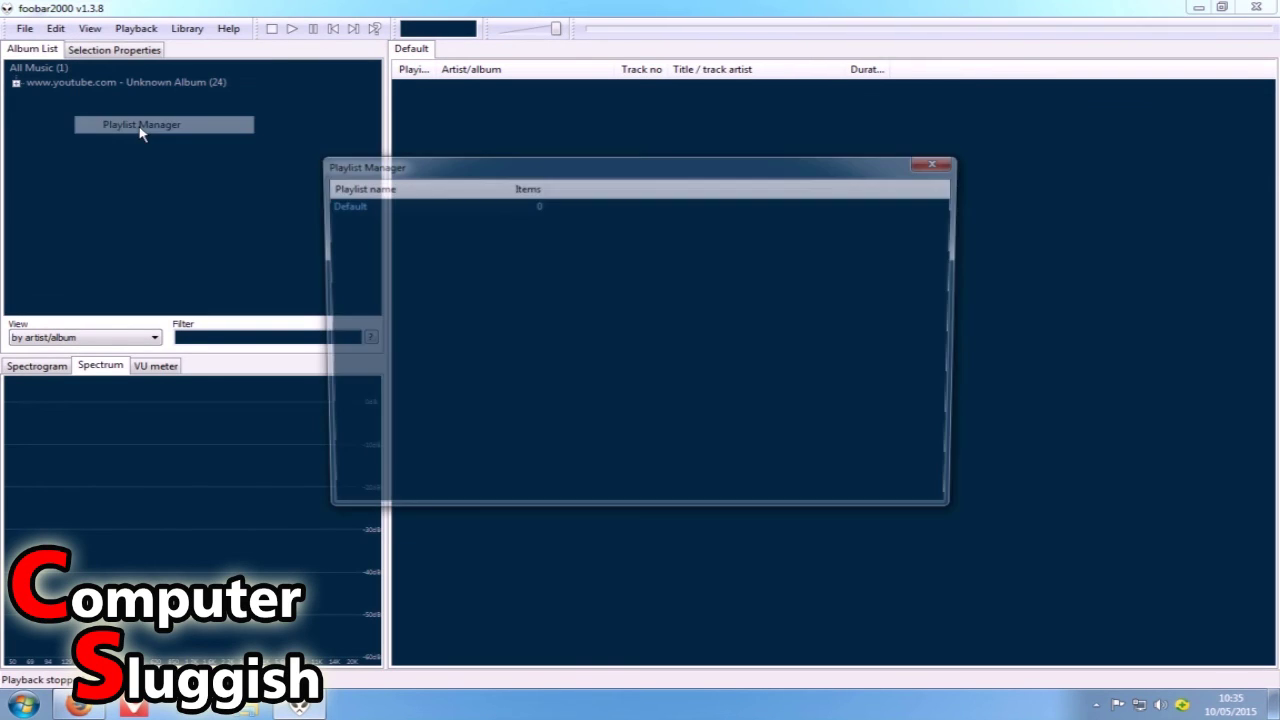
right_click(504, 276)
click(614, 332)
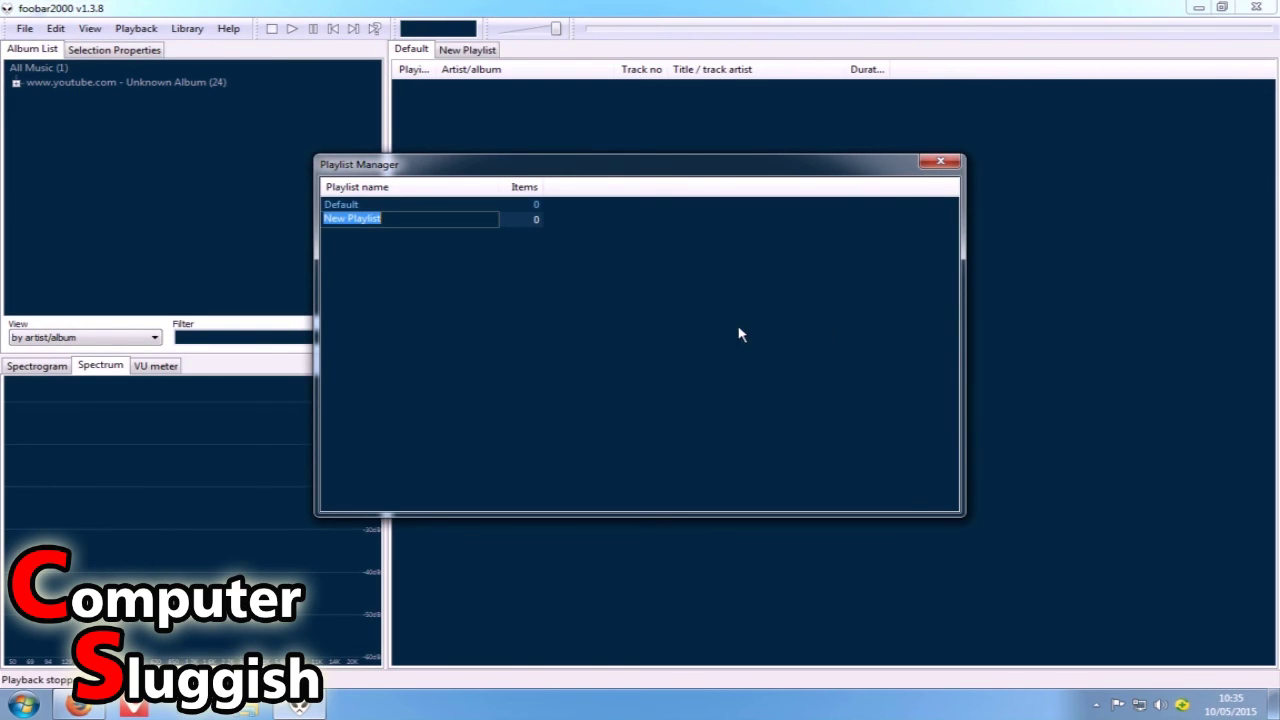
click(607, 317)
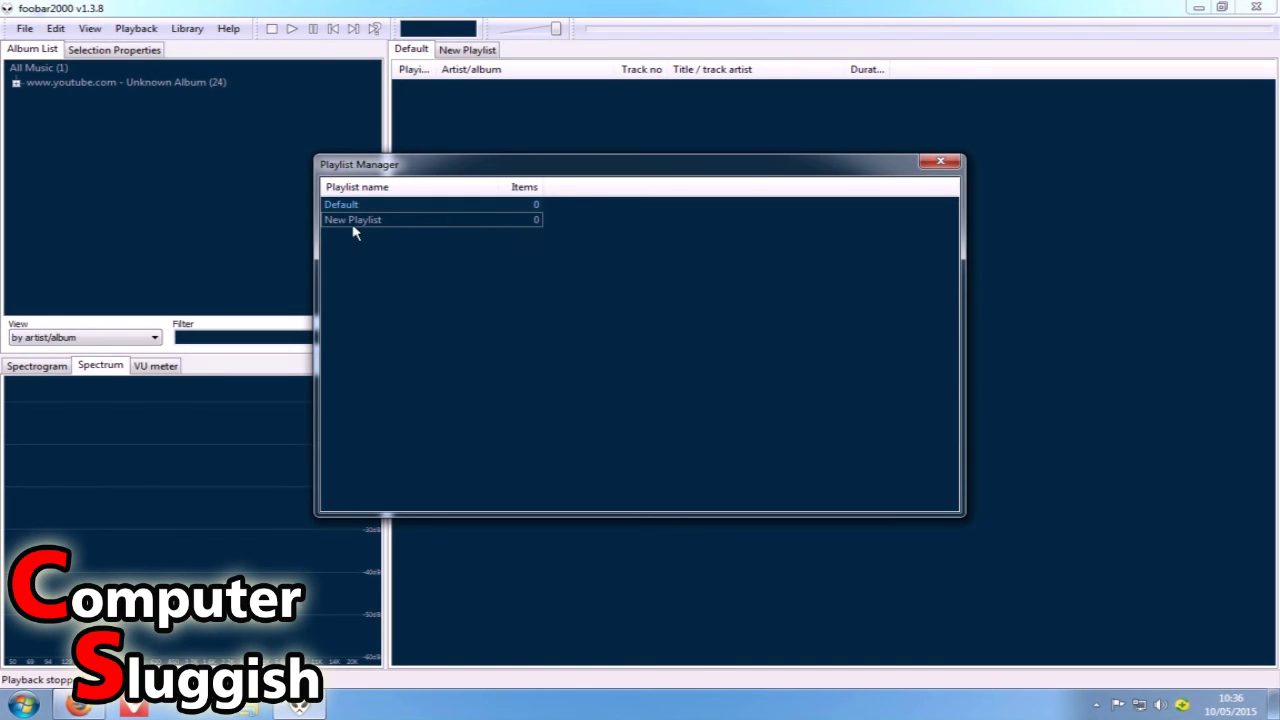
Create a second playlist with its default name, make it the displayed playlist and close the Playlist Manager.
click(436, 57)
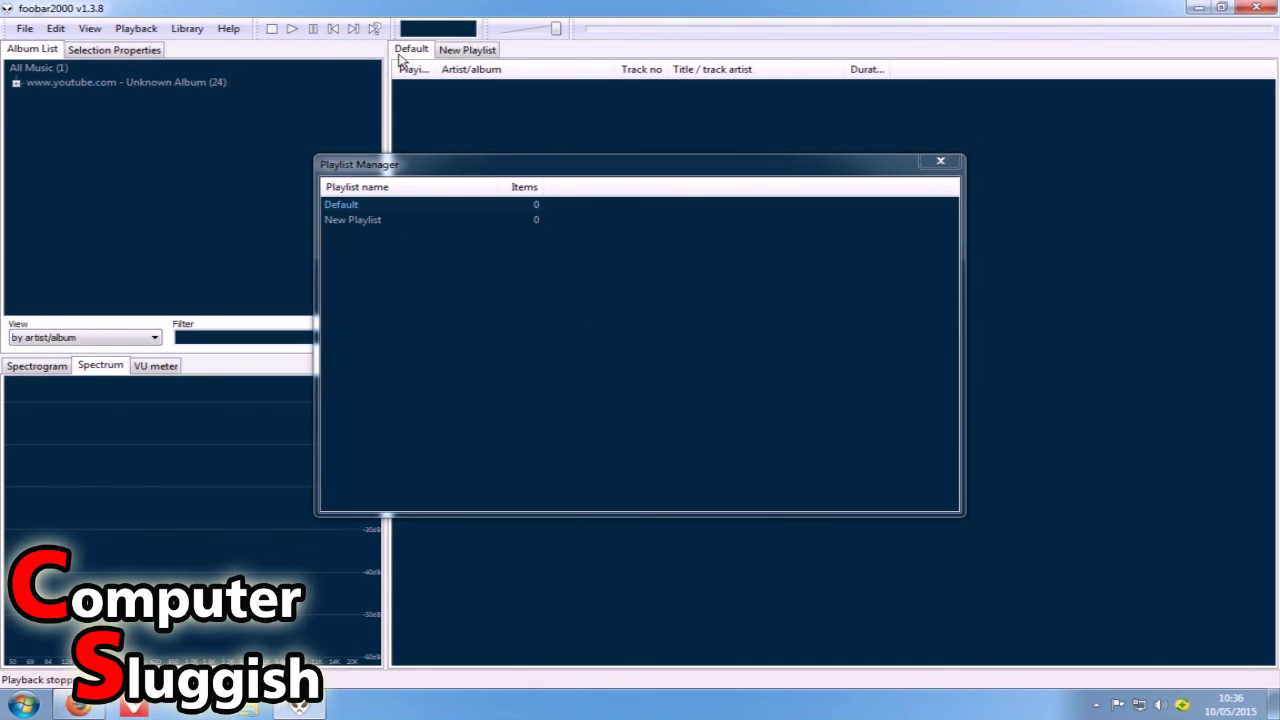
right_click(426, 318)
click(505, 382)
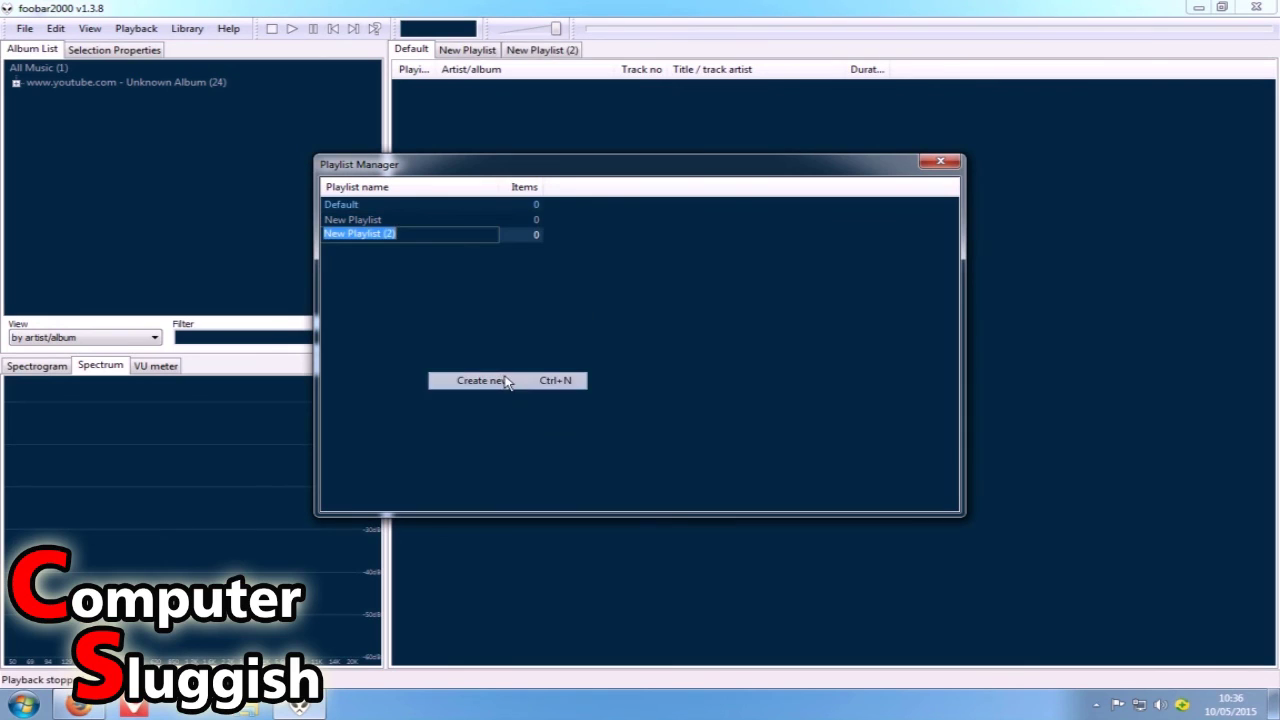
click(576, 51)
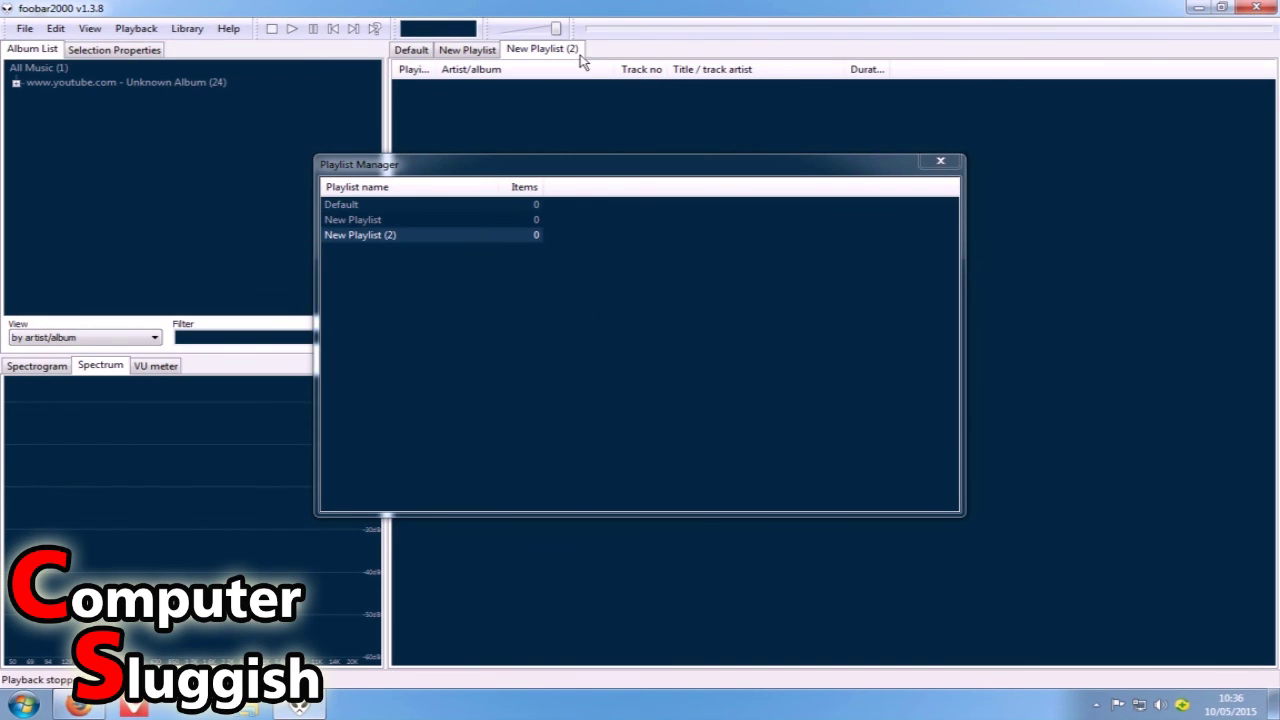
click(940, 161)
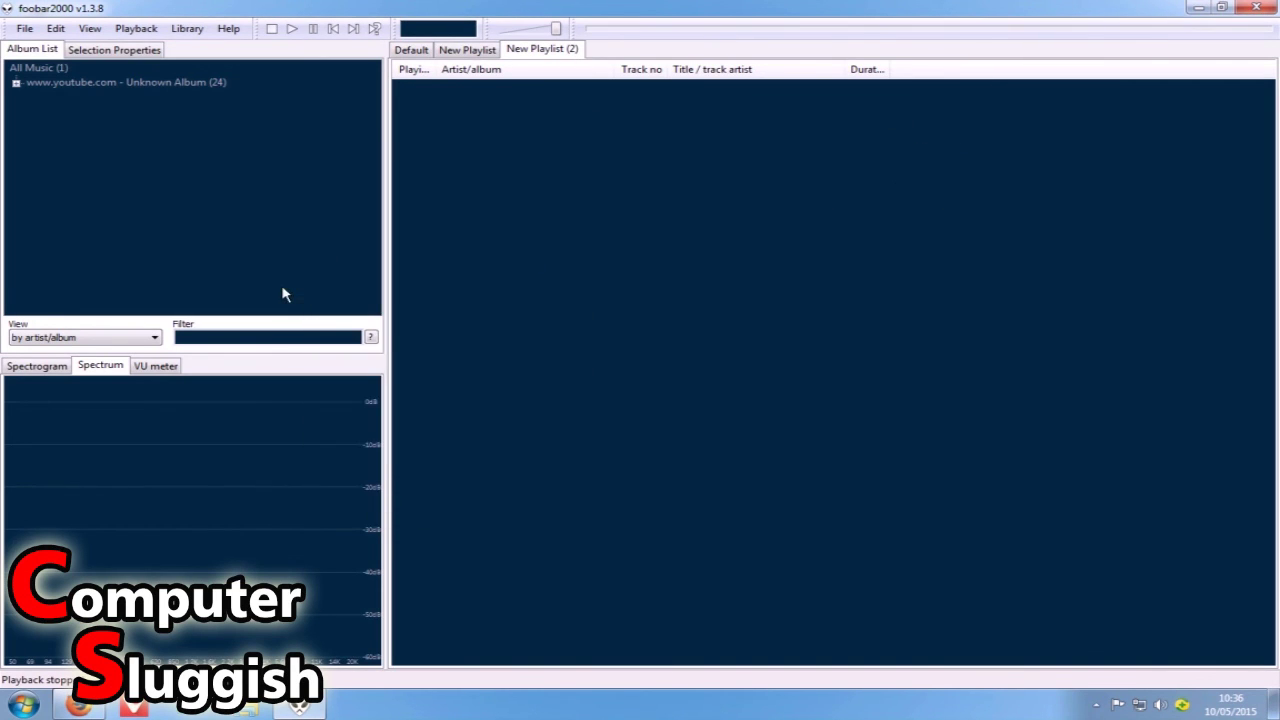
Switch the visualisation area below the album list to the Spectrogram view.
click(24, 367)
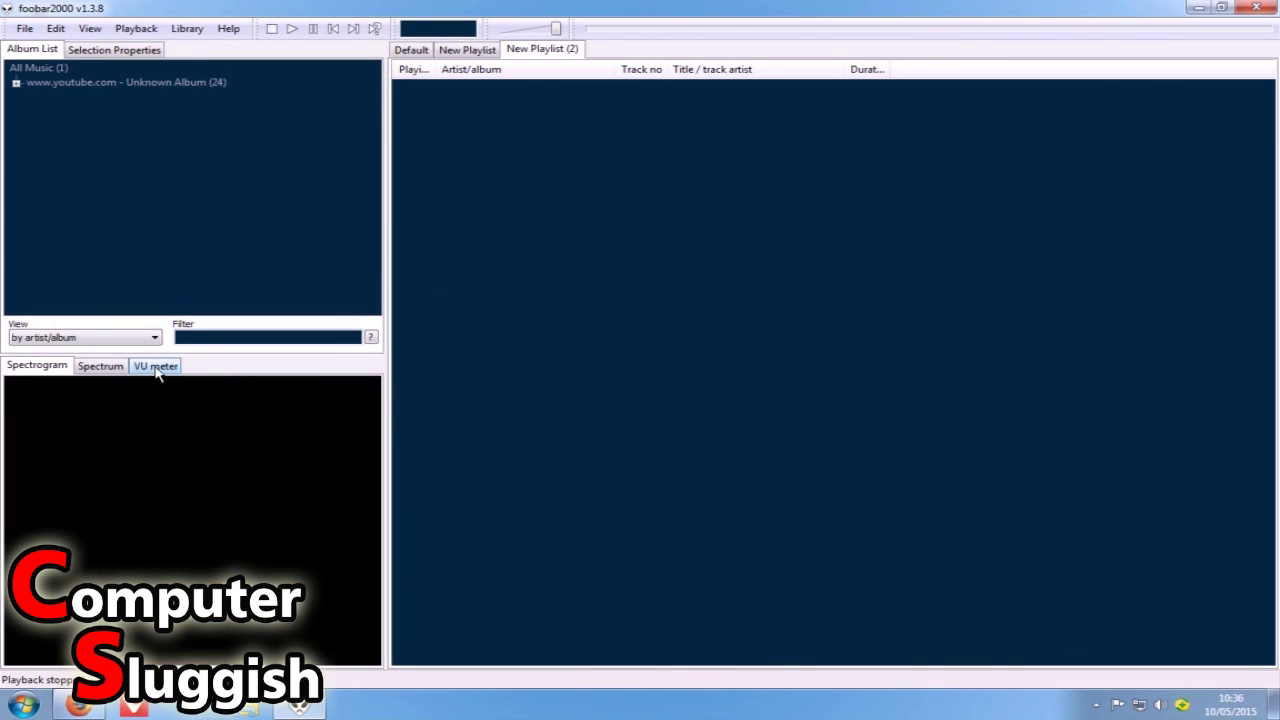
click(24, 29)
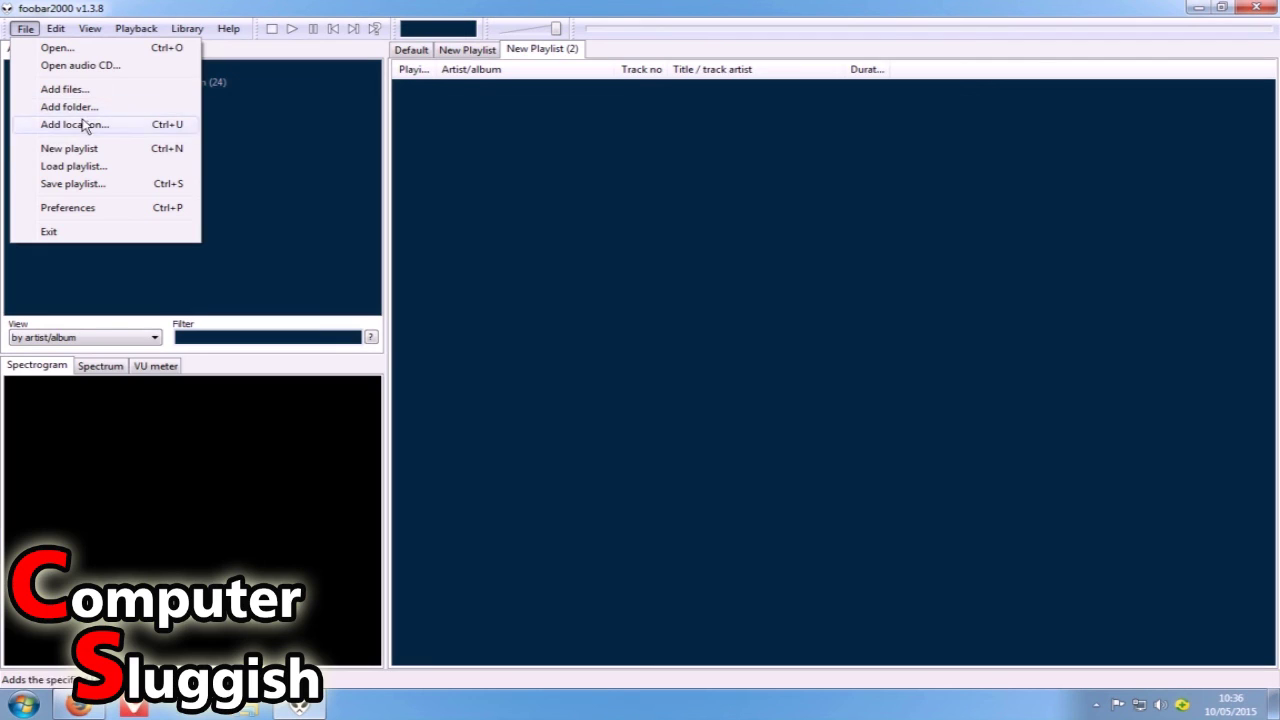
click(137, 28)
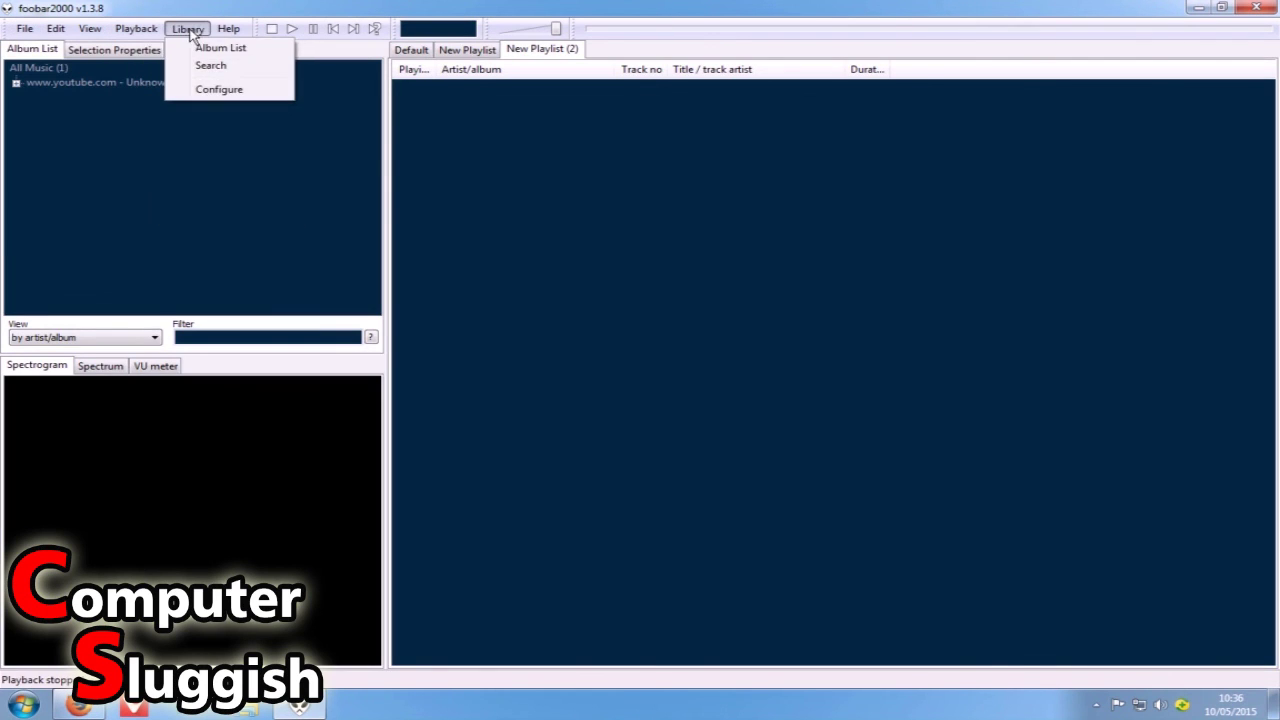
click(658, 284)
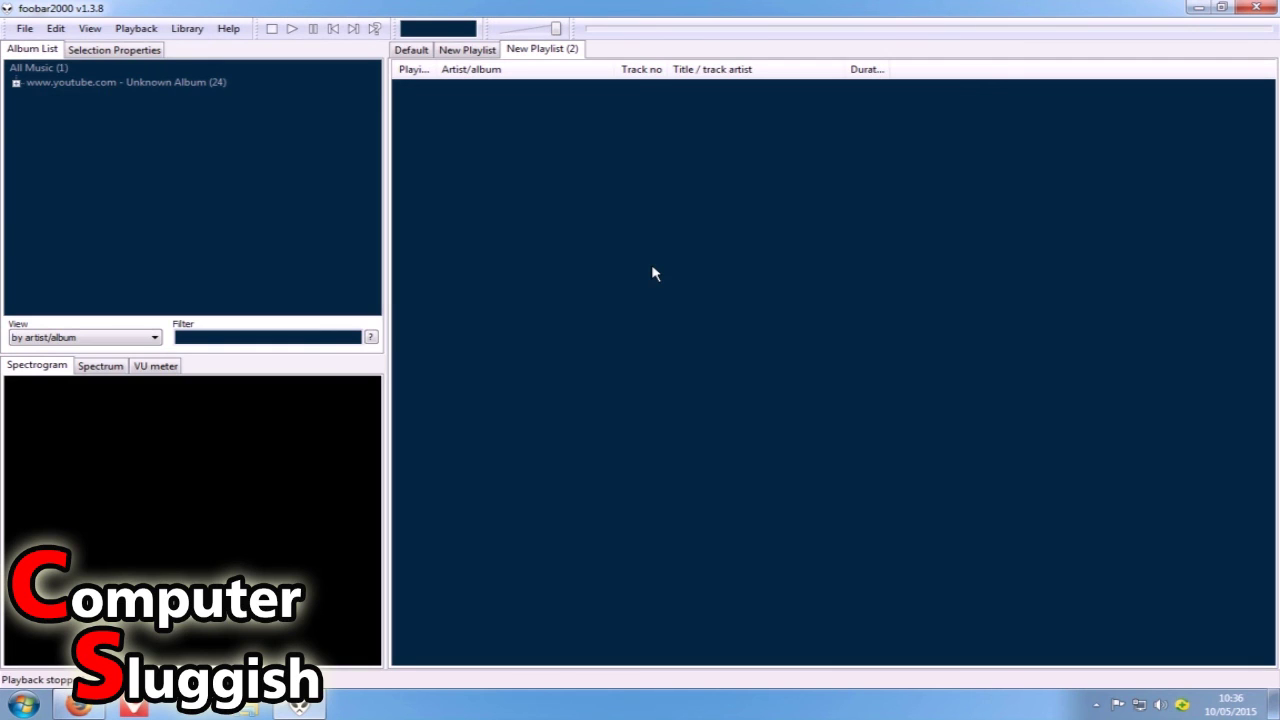